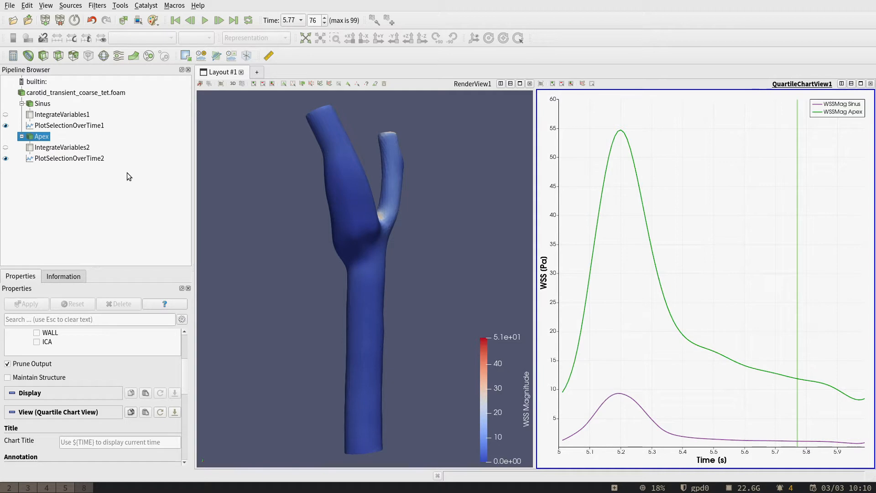
- Save the current visualization as state file testVis in the carotid_transient_GCI folder, as a ParaView state file (*.pvsm)
click(10, 6)
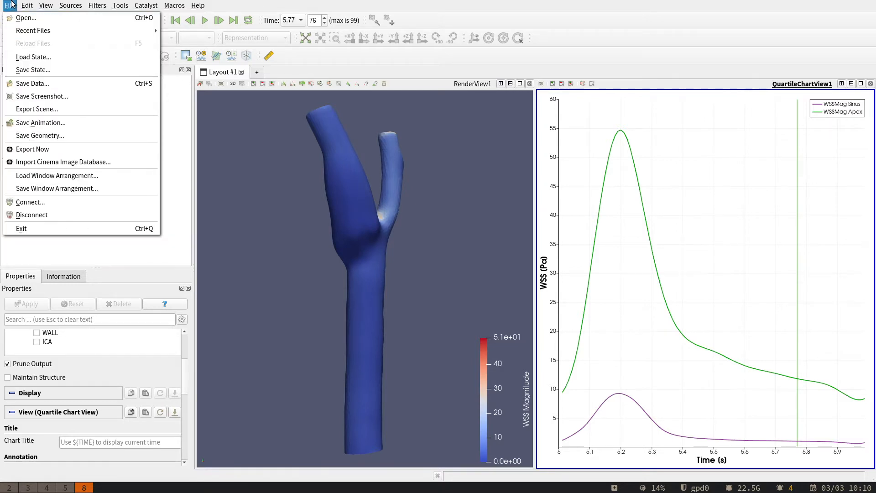
click(37, 71)
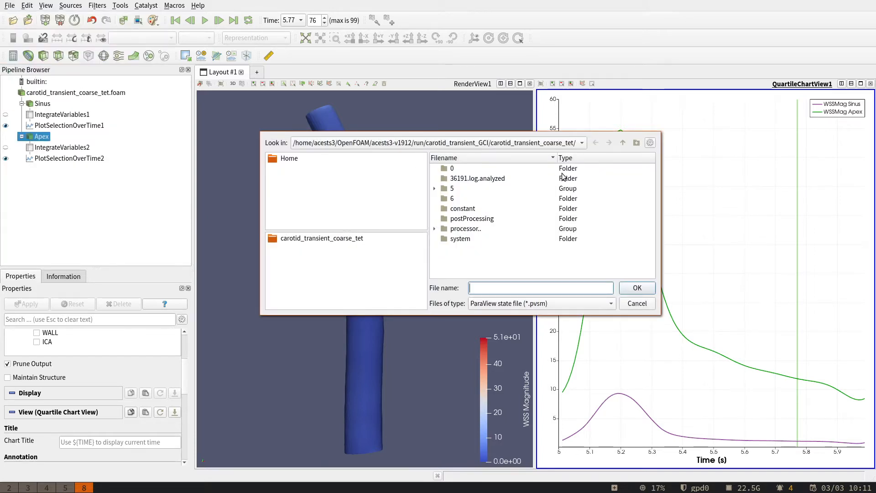
click(622, 143)
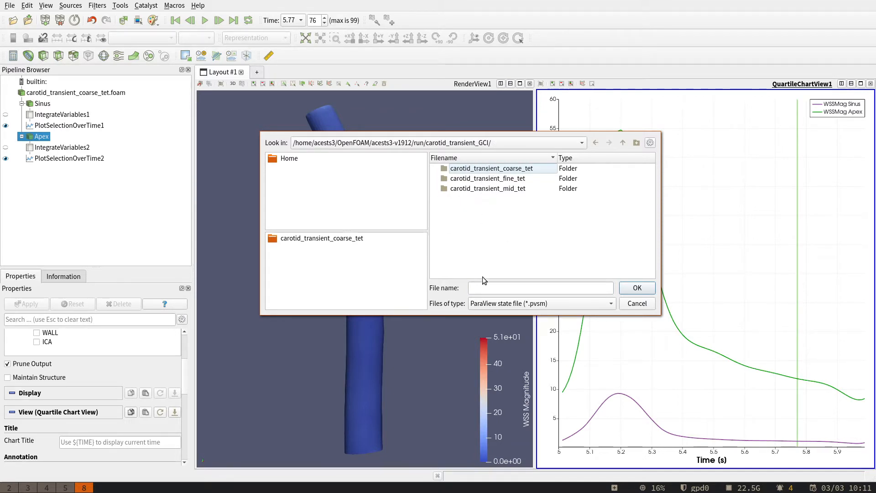
click(484, 289)
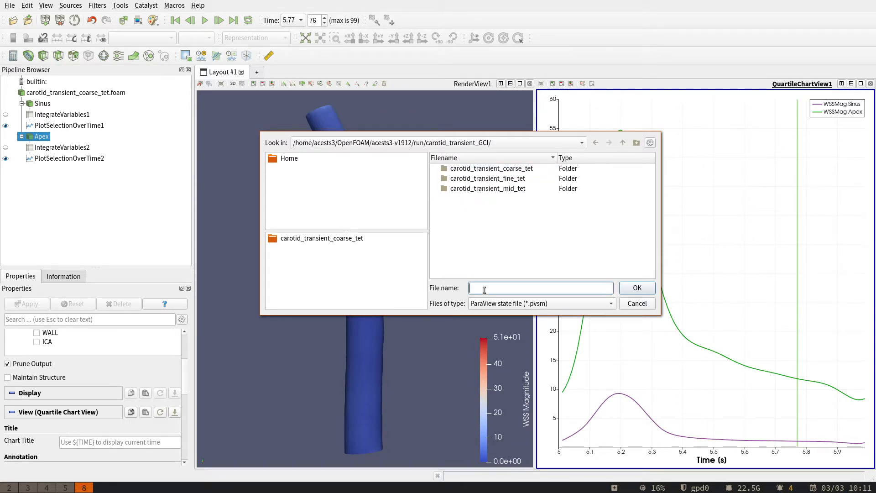
text(testVis)
click(636, 290)
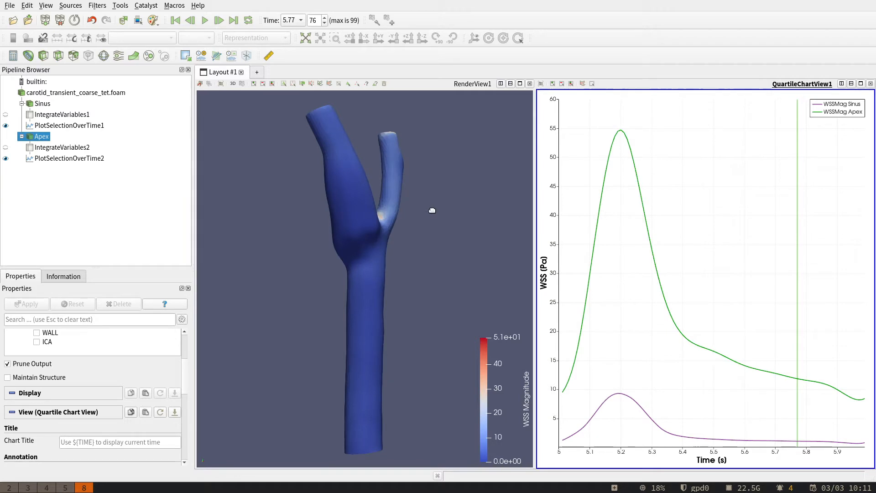
- Quit ParaView and launch it again to get an empty session
click(134, 203)
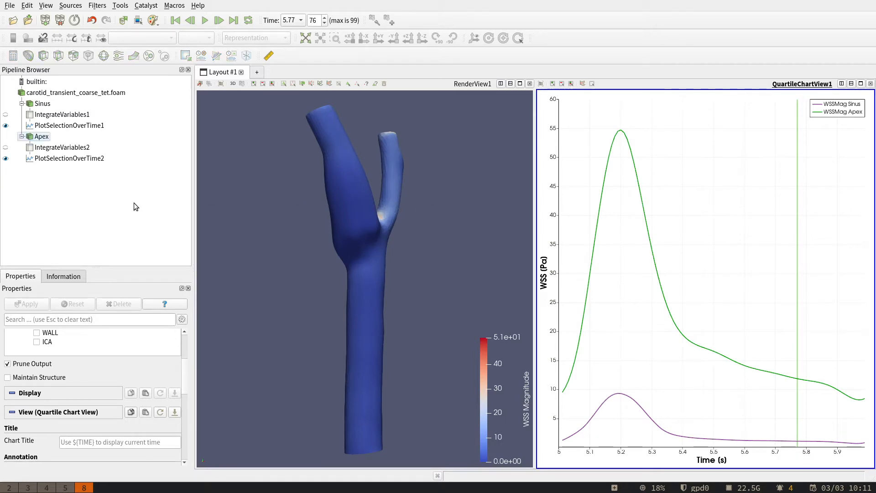
click(93, 94)
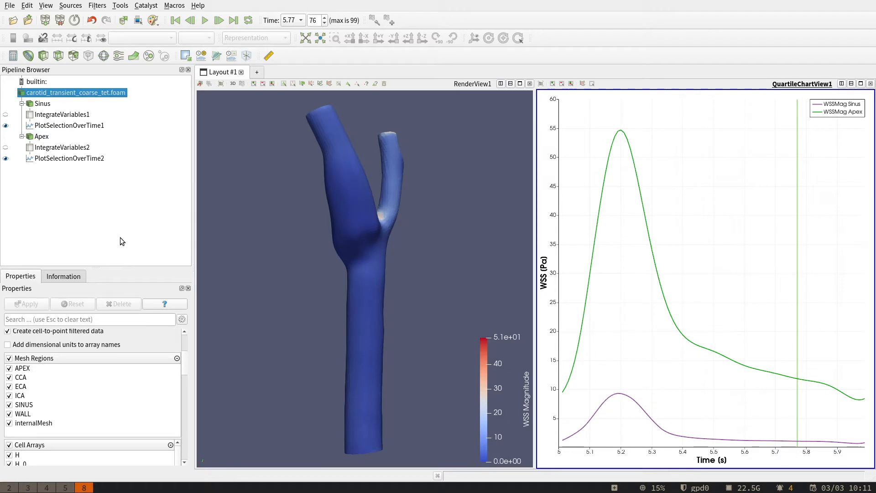
click(10, 6)
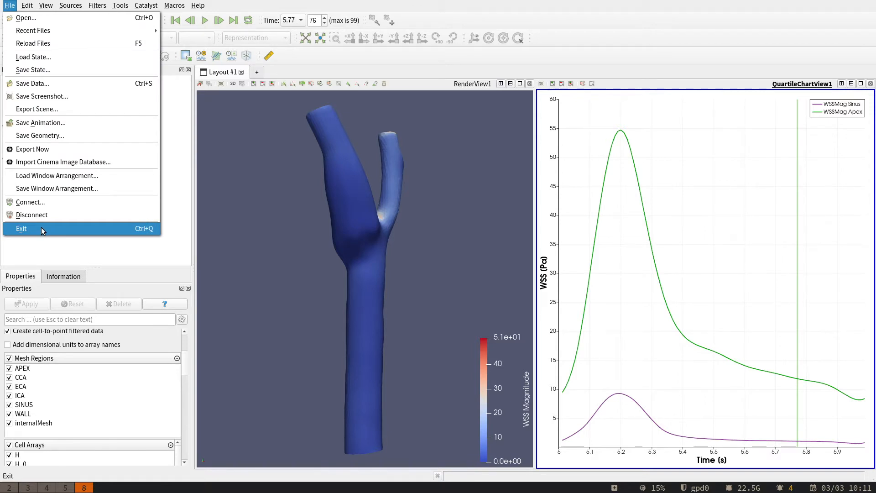
click(42, 228)
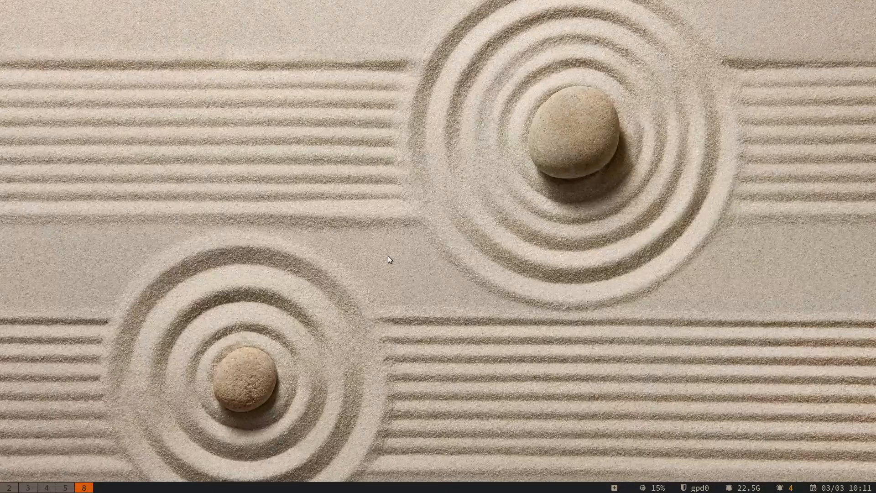
key(super+d)
text(para)
key(Return)
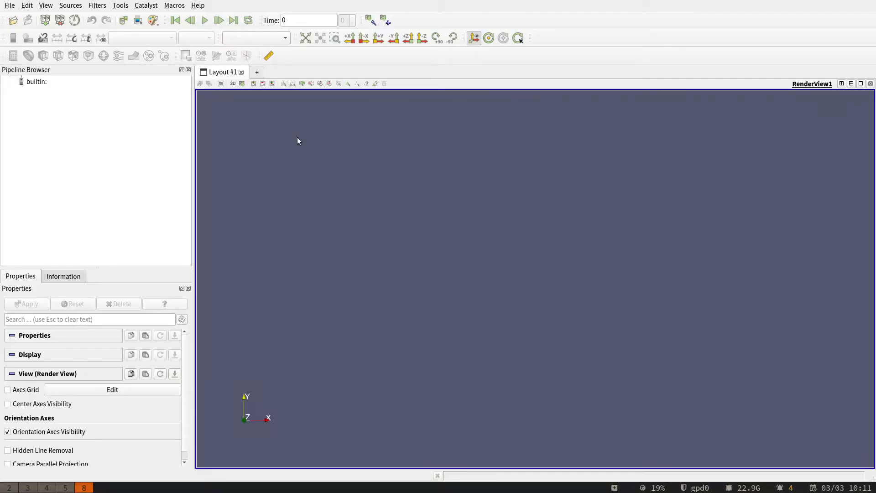
- Load testVis.pvsm from the carotid_transient_GCI folder using the file names from the state, and clear and close the output messages
click(9, 7)
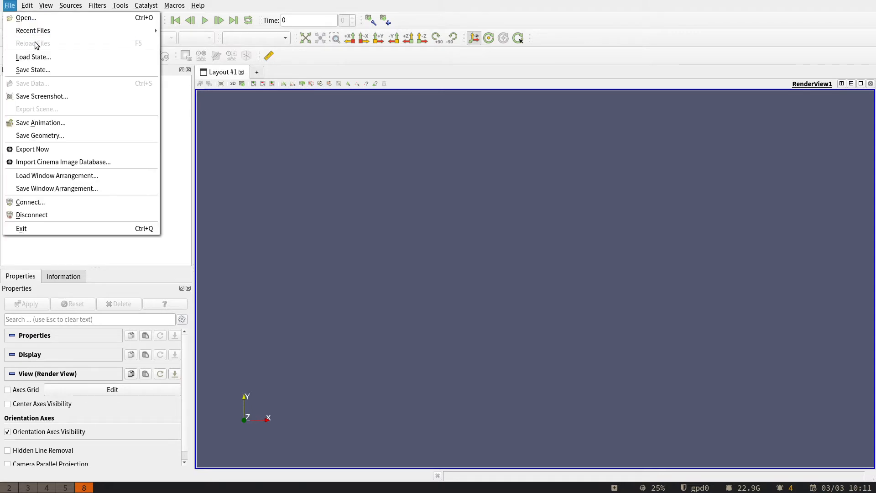
click(48, 58)
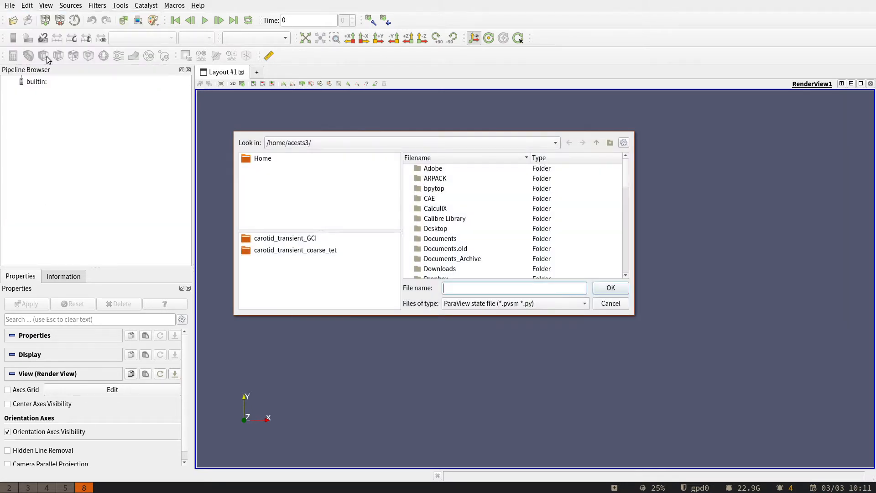
click(292, 240)
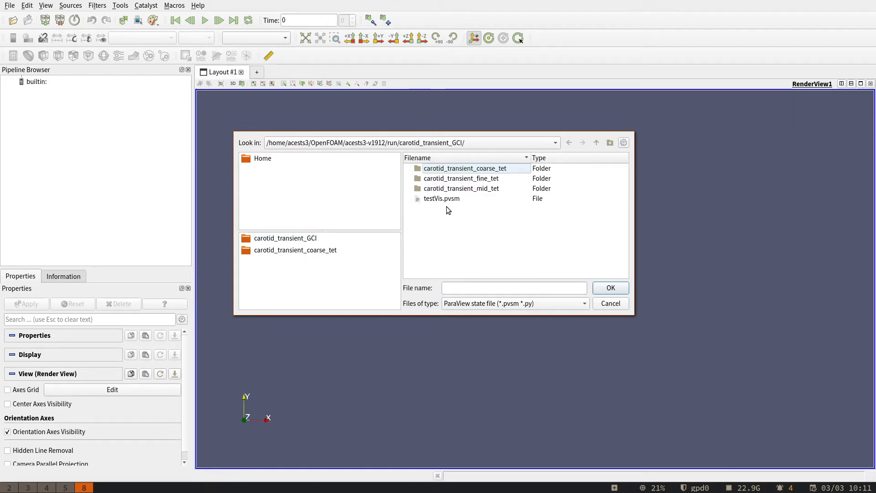
click(441, 199)
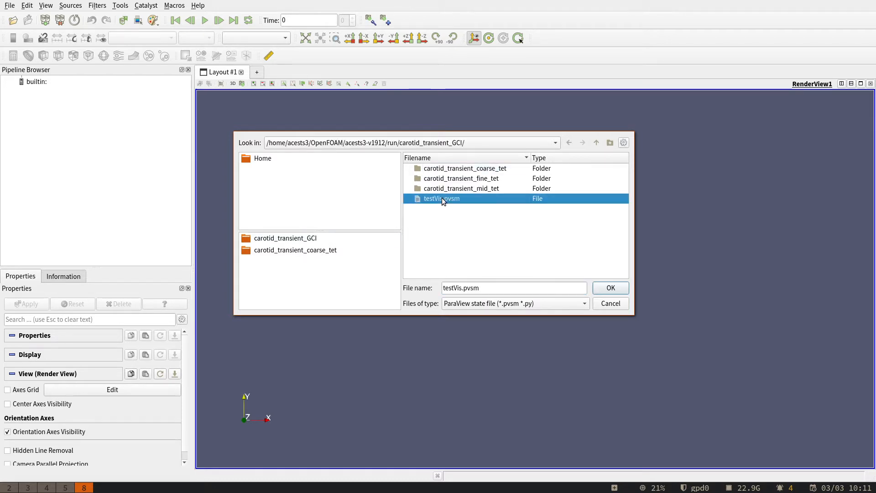
click(611, 287)
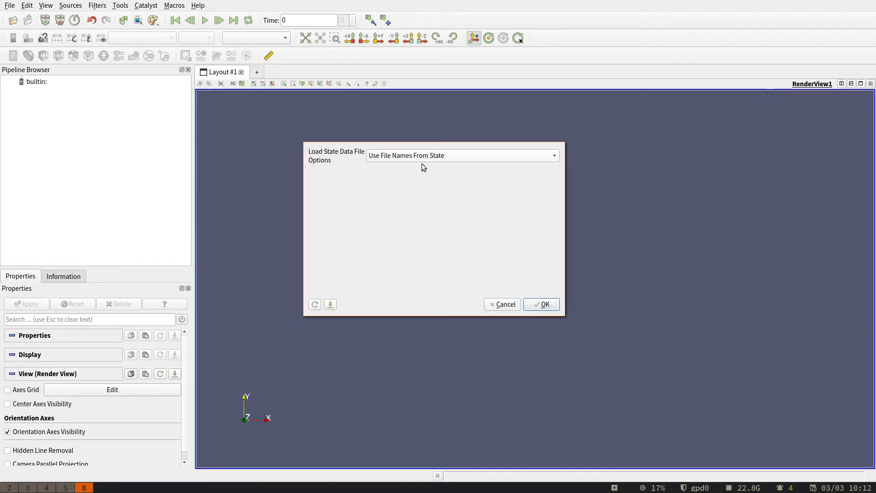
click(543, 304)
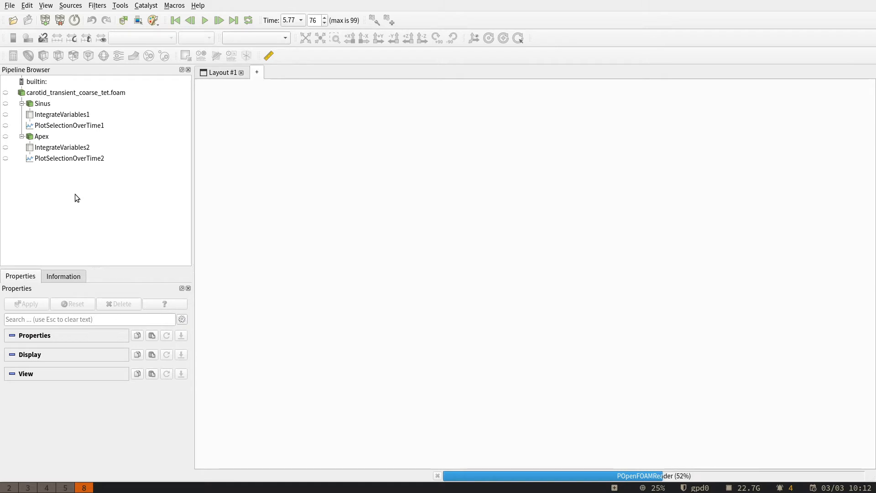
key(super+d)
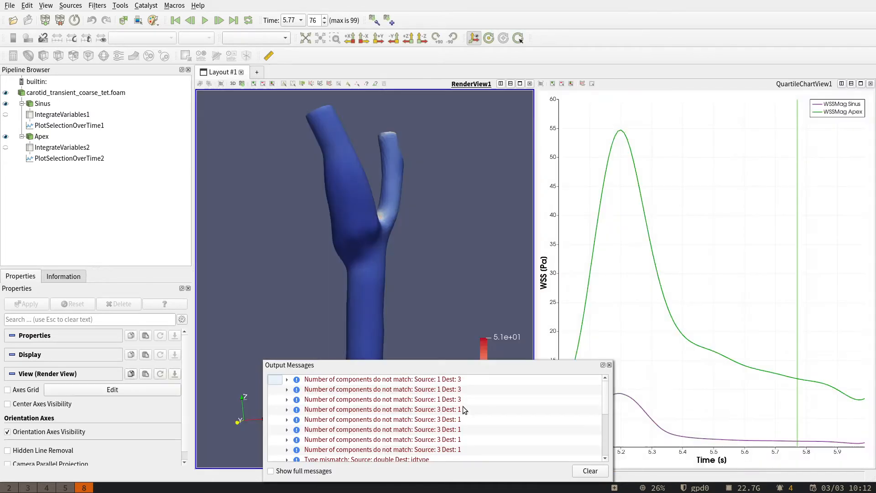
click(594, 472)
click(609, 364)
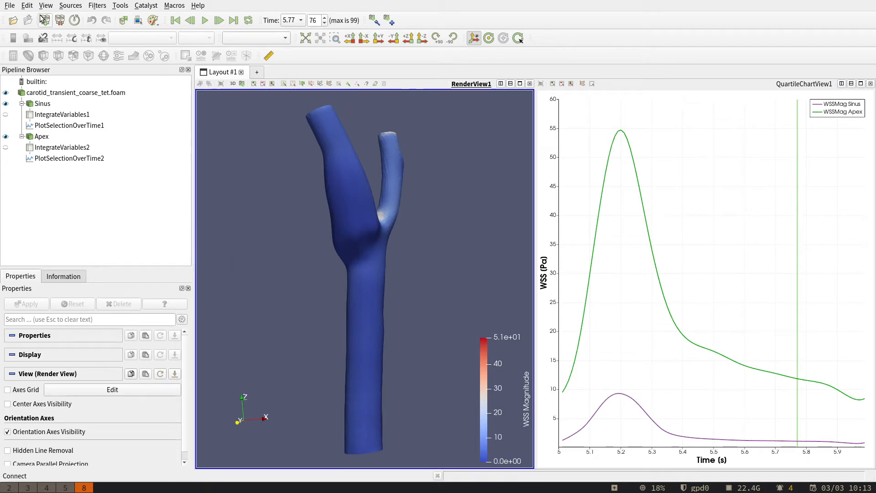
- Close the restored session and relaunch ParaView with an empty pipeline
click(9, 6)
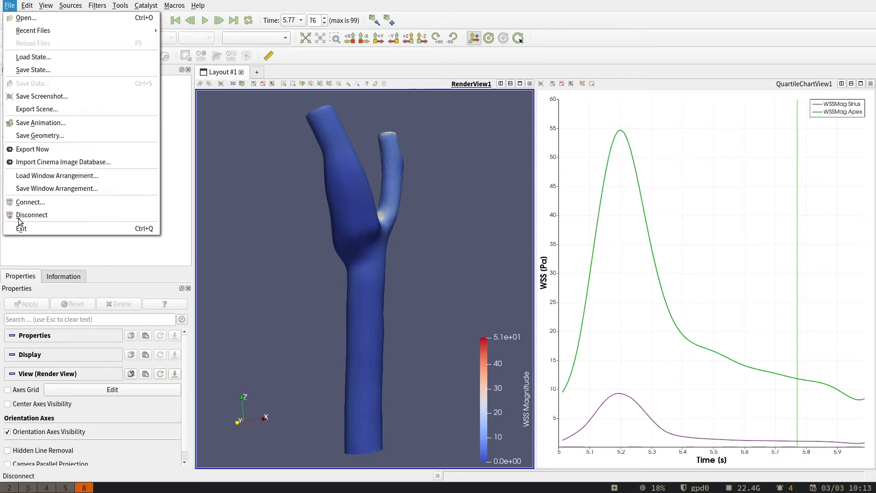
click(21, 230)
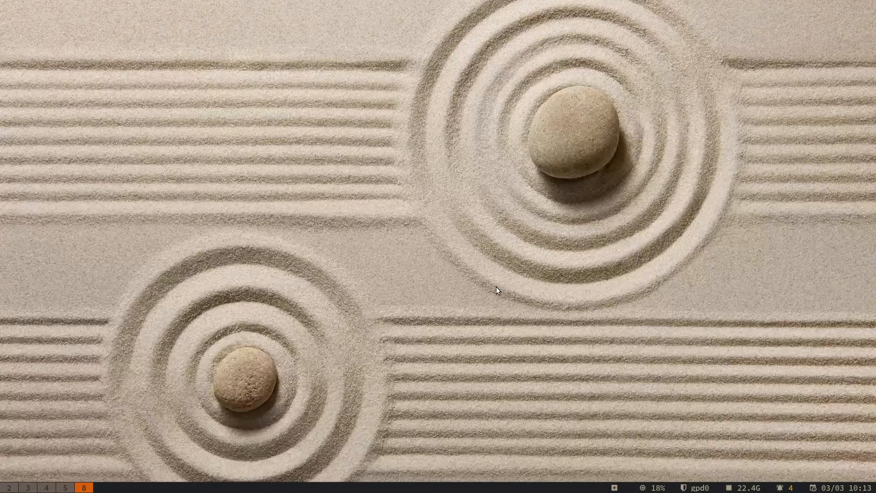
key(super+d)
text(para)
key(Return)
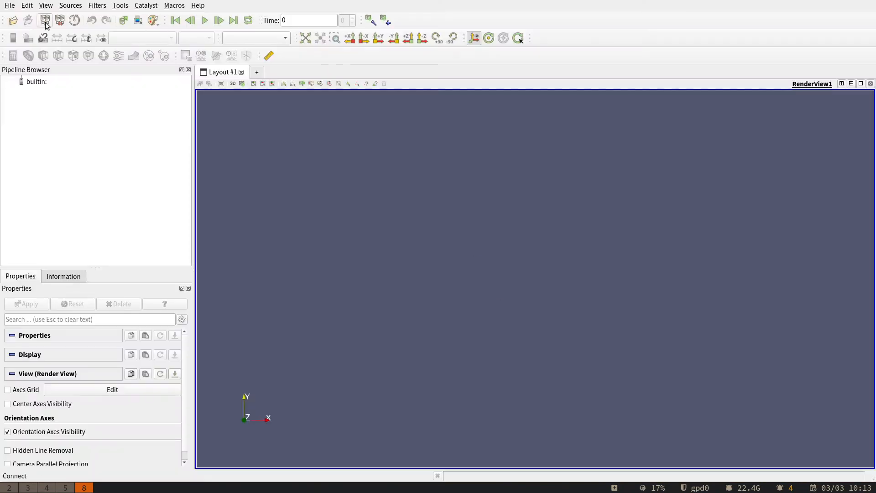
- Open the testVis.pvsm state file from the carotid_transient_GCI folder to reach its data file options
click(10, 6)
mouse_move(21, 31)
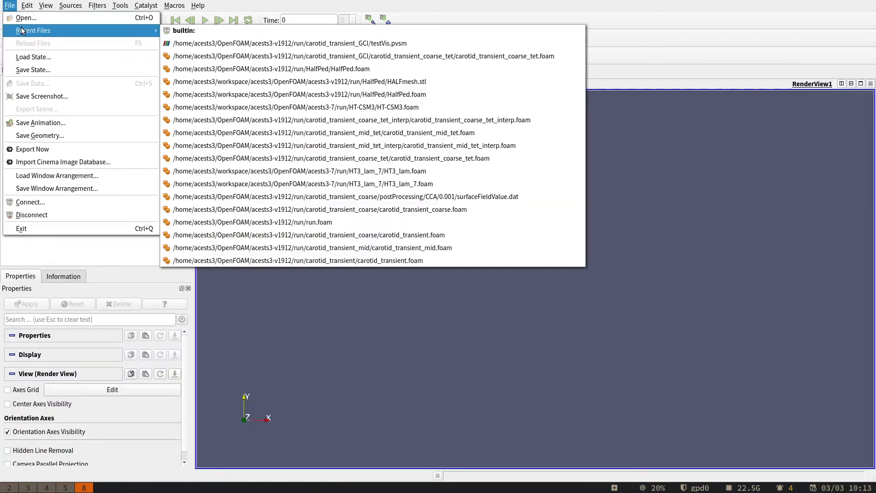
click(26, 56)
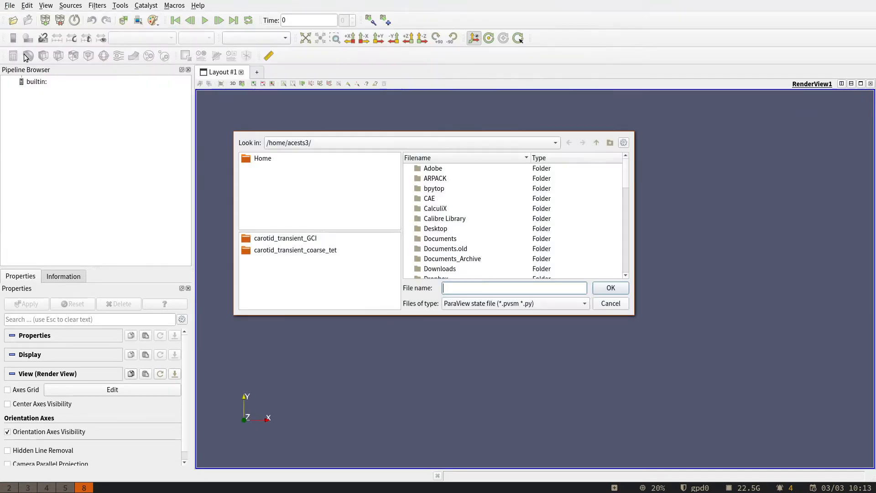
click(314, 238)
double_click(441, 199)
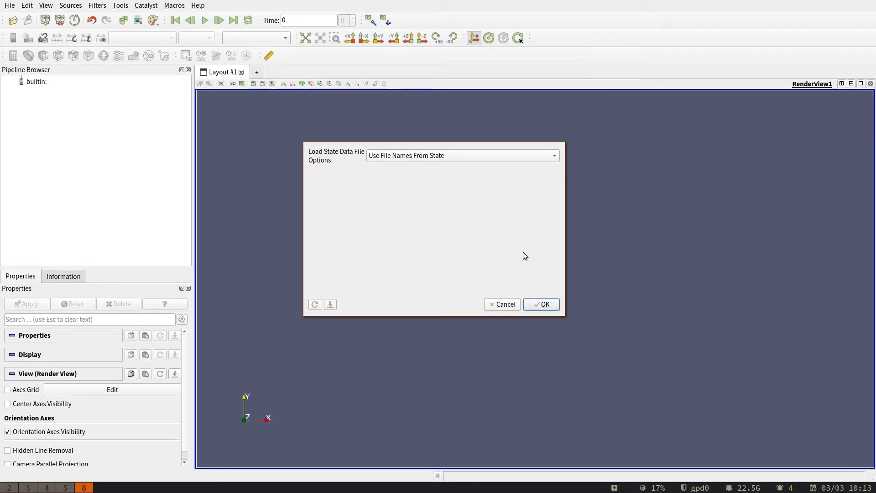
- Load the state with Choose File Names, using carotid_transient_mid_tet.foam from the carotid_transient_mid_tet folder, and clear and close the output messages
click(435, 156)
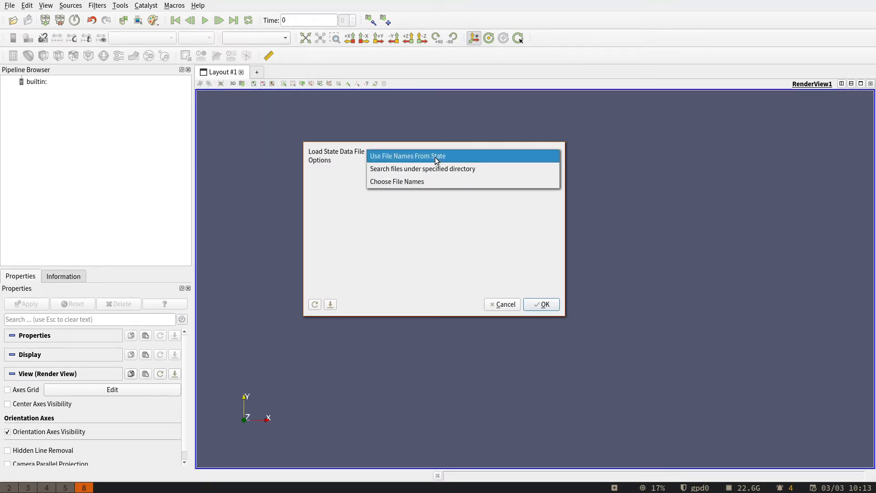
click(395, 182)
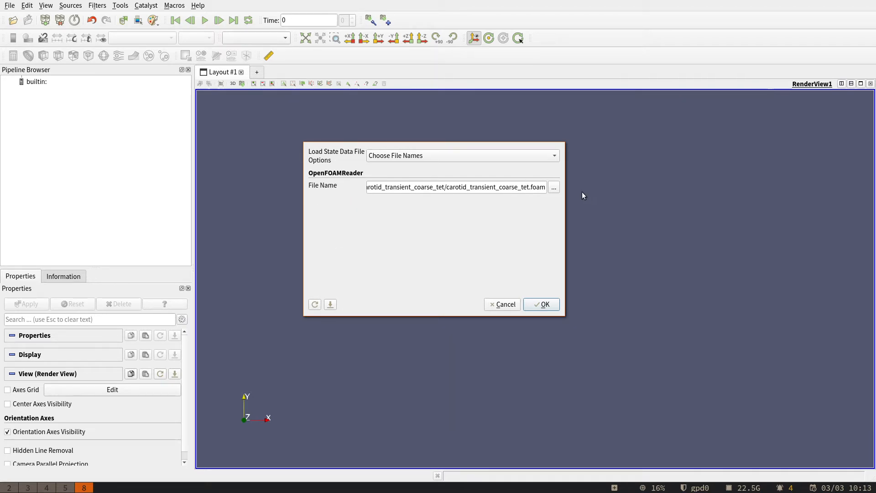
click(554, 188)
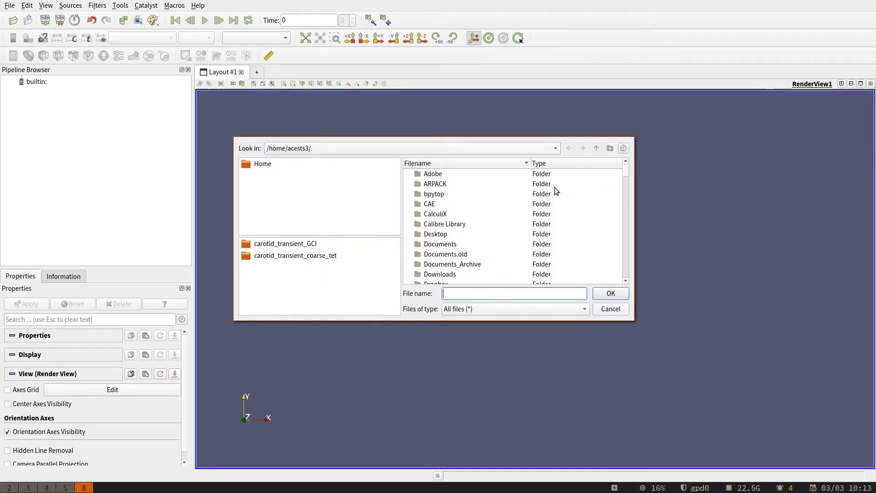
click(300, 244)
double_click(482, 195)
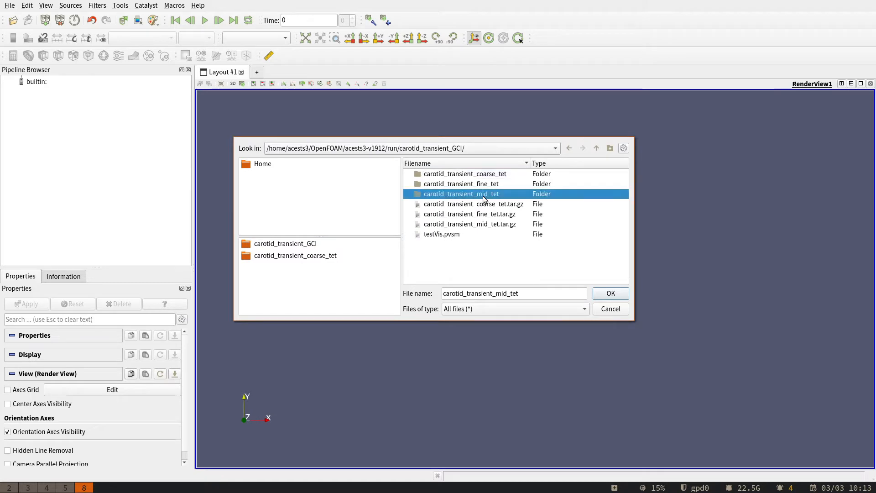
click(483, 255)
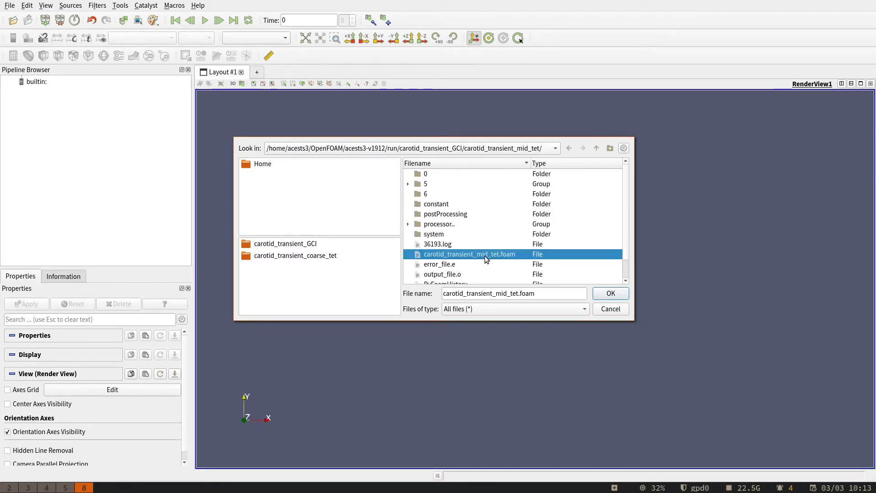
click(604, 293)
click(544, 304)
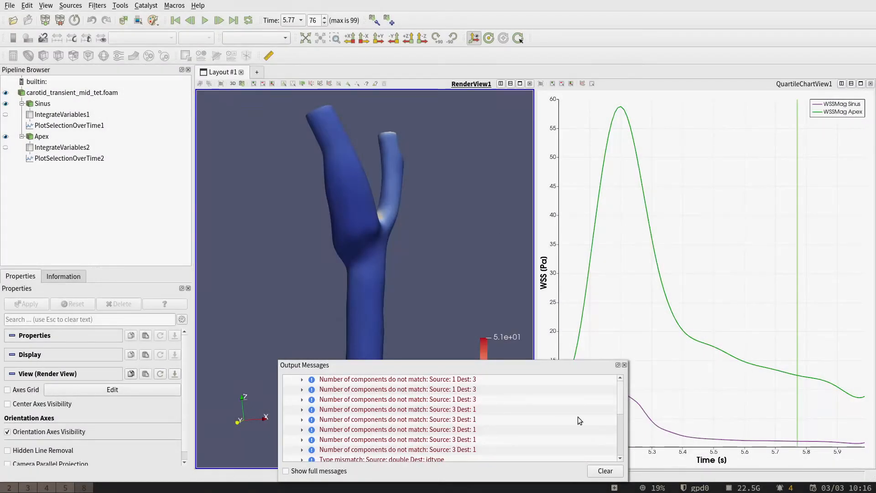
click(605, 471)
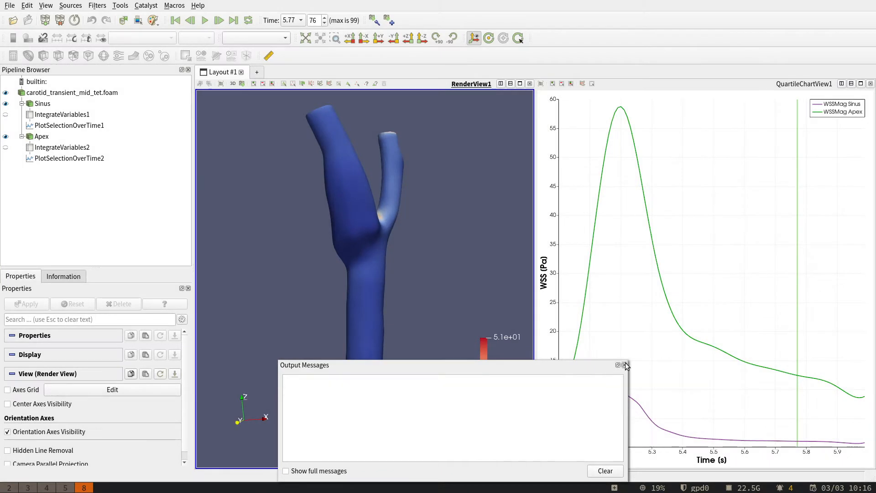
click(624, 365)
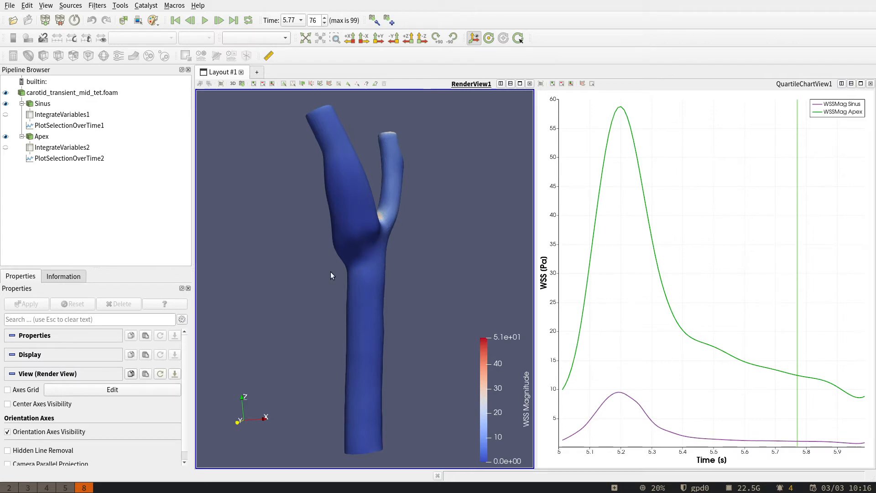
- Open the testVis.pvsm state file from the carotid_transient_GCI folder and set its data file option to Choose File Names
click(10, 6)
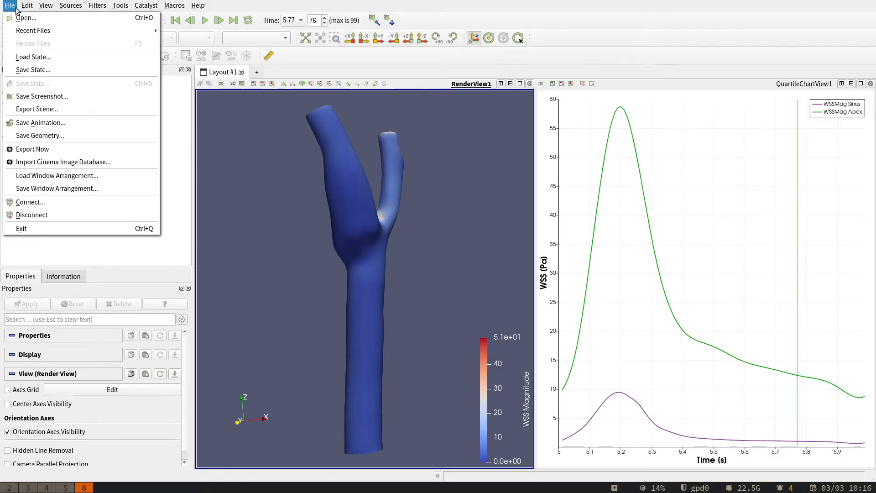
click(34, 56)
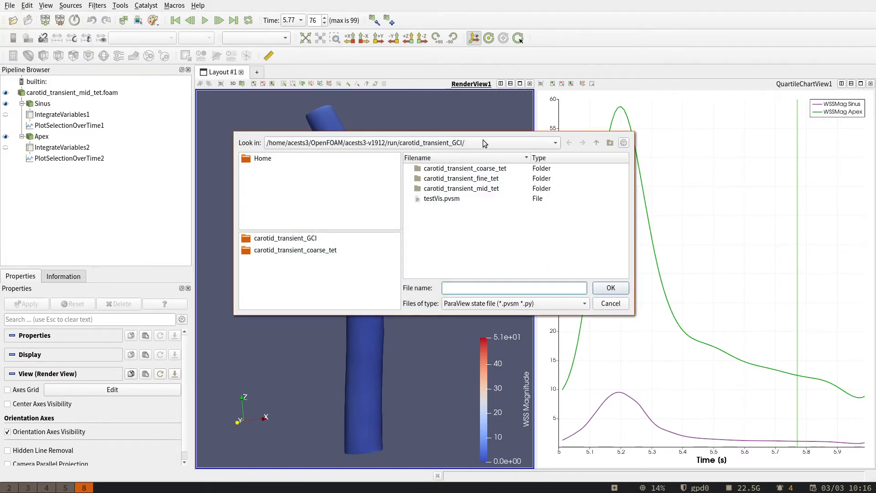
double_click(439, 199)
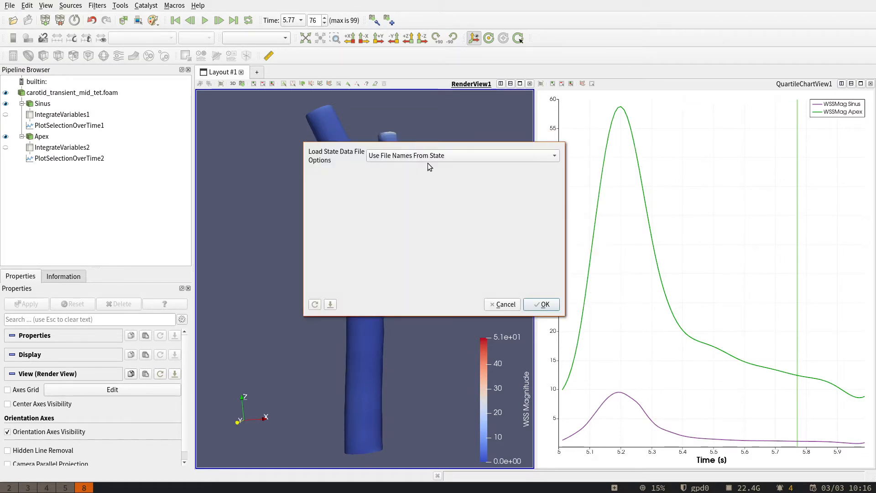
click(423, 156)
click(421, 181)
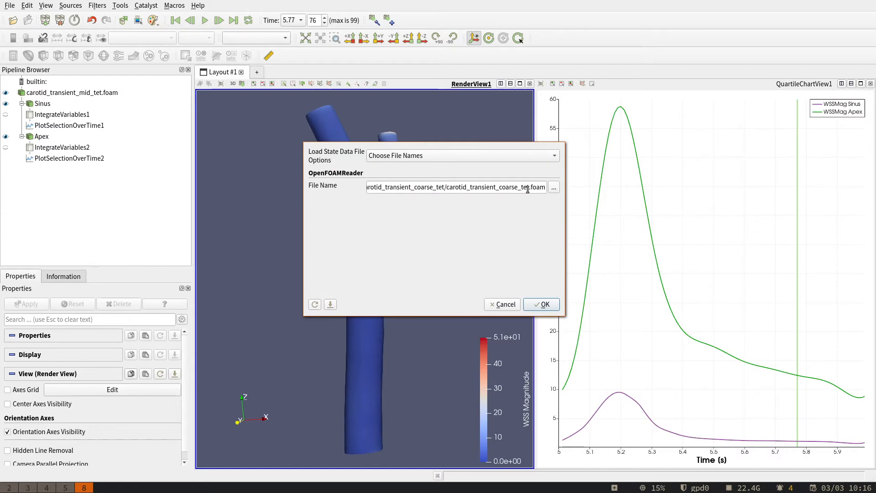
- Load the state with carotid_transient_coarse_tet.foam from the carotid_transient_coarse_tet folder as the reader file, and close the output messages
click(553, 188)
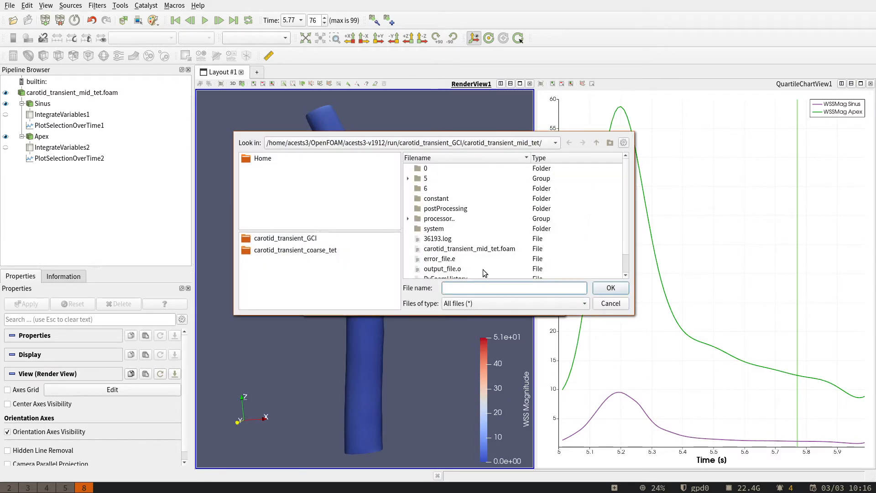
click(596, 143)
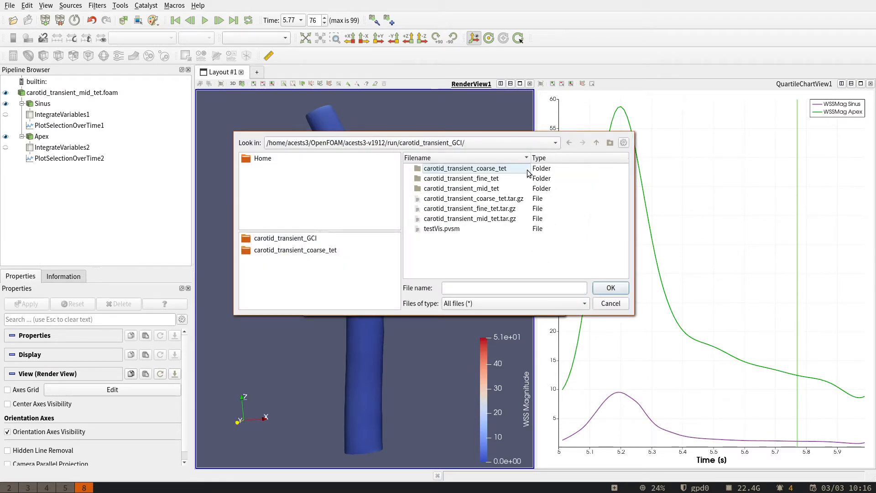
double_click(474, 168)
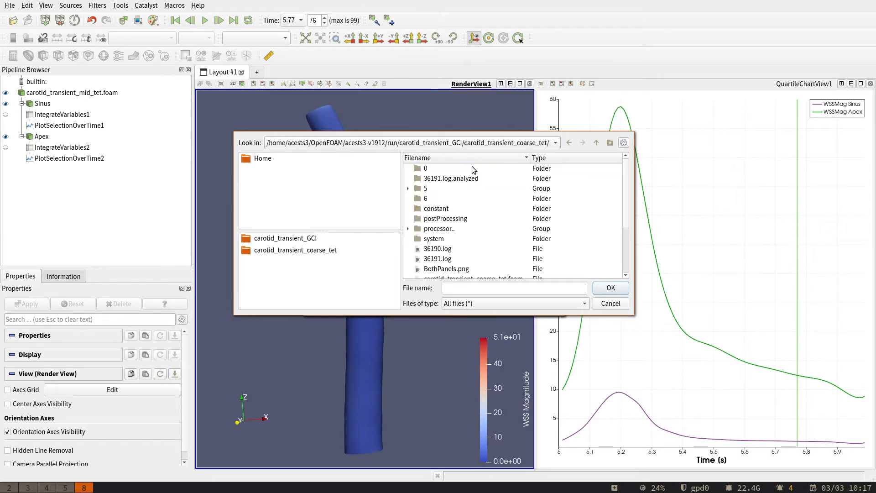
scroll(516, 246, down, 2)
click(490, 219)
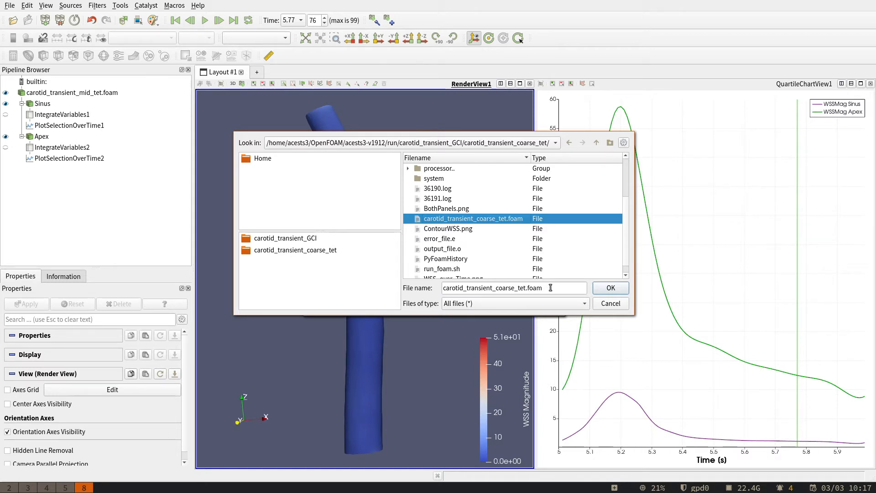
click(603, 287)
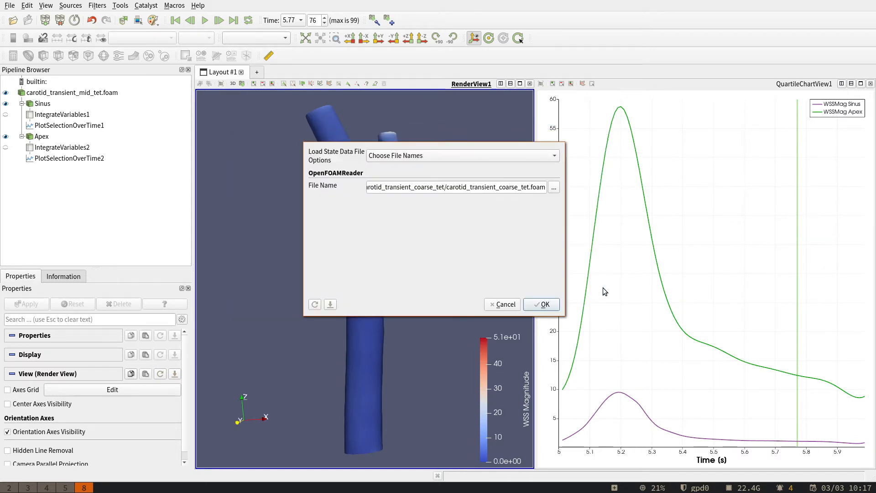
click(550, 304)
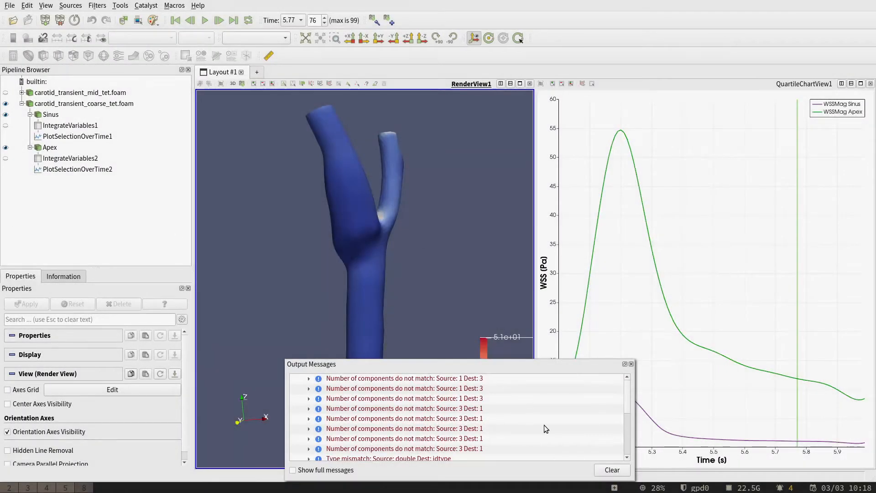
click(631, 364)
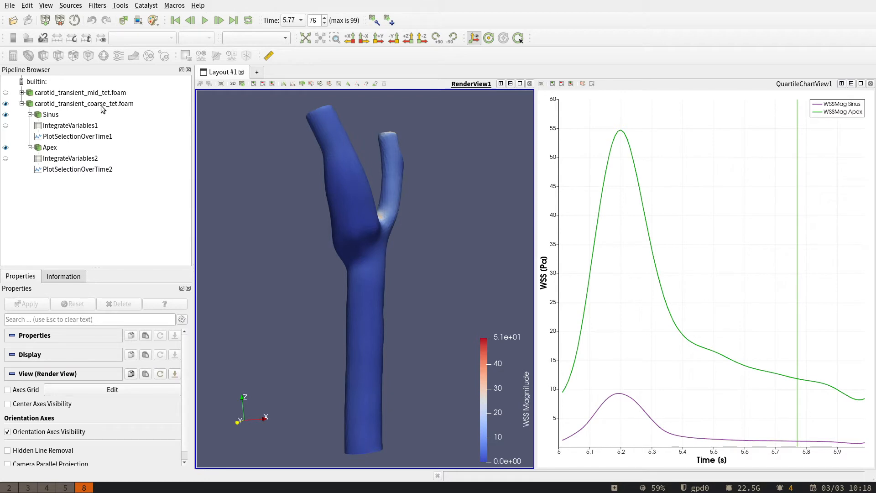
- Expand the carotid_transient_mid_tet.foam branch of the pipeline and select the carotid_transient_coarse_tet.foam reader
click(21, 93)
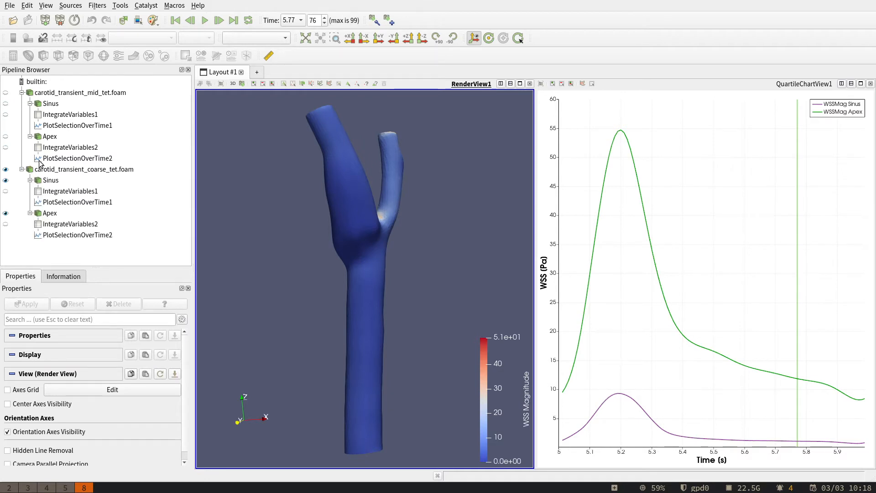
click(64, 171)
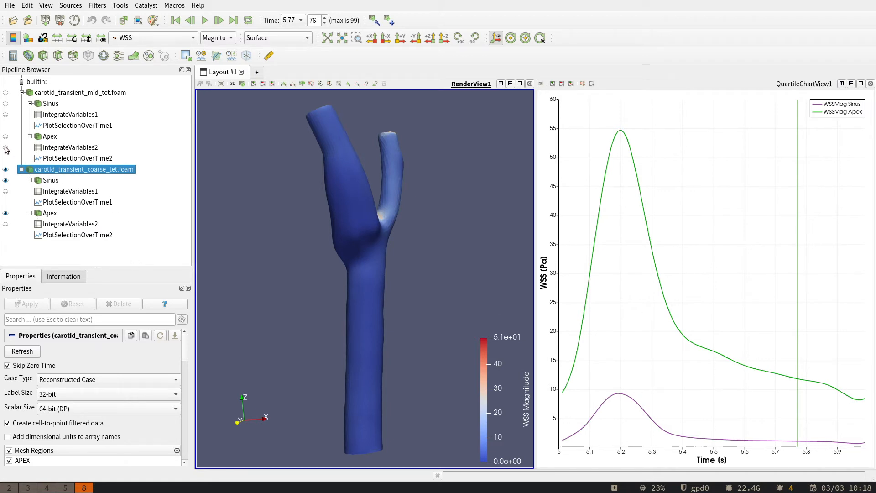
click(9, 117)
click(6, 115)
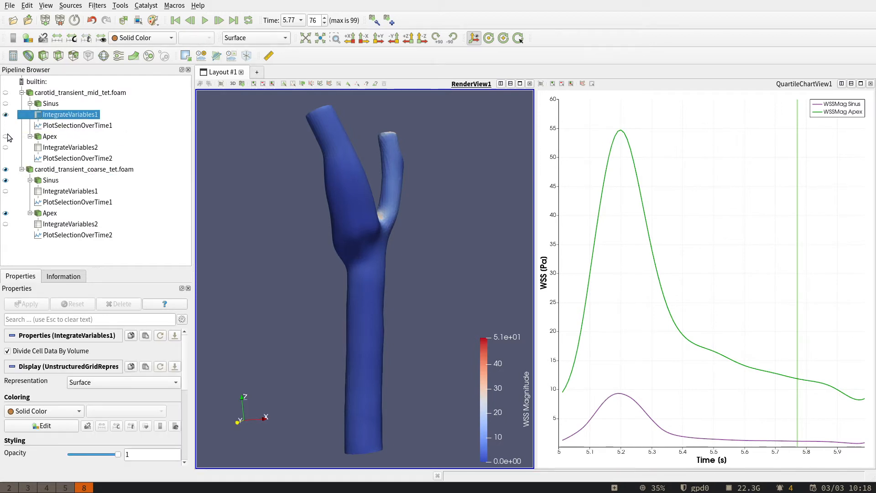
click(6, 149)
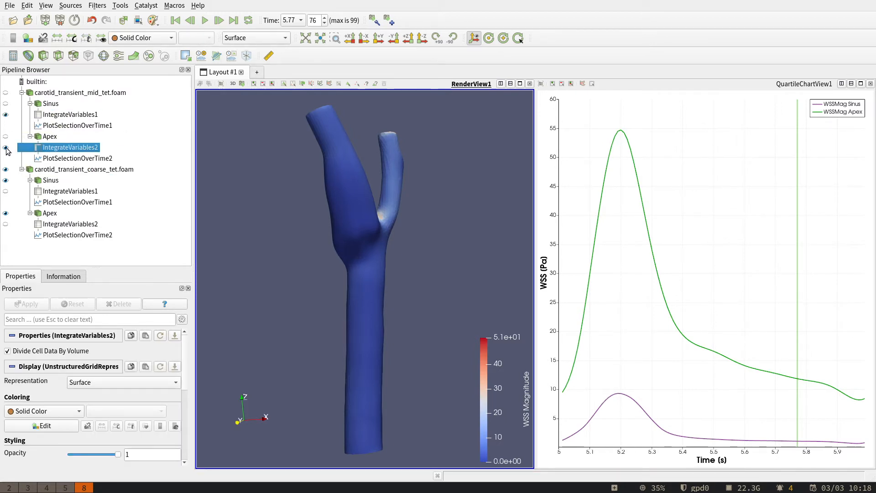
click(5, 147)
click(6, 114)
- Show PlotSelectionOverTime2 of the mid_tet Apex branch in the quartile chart and bring its series parameters into view
click(695, 189)
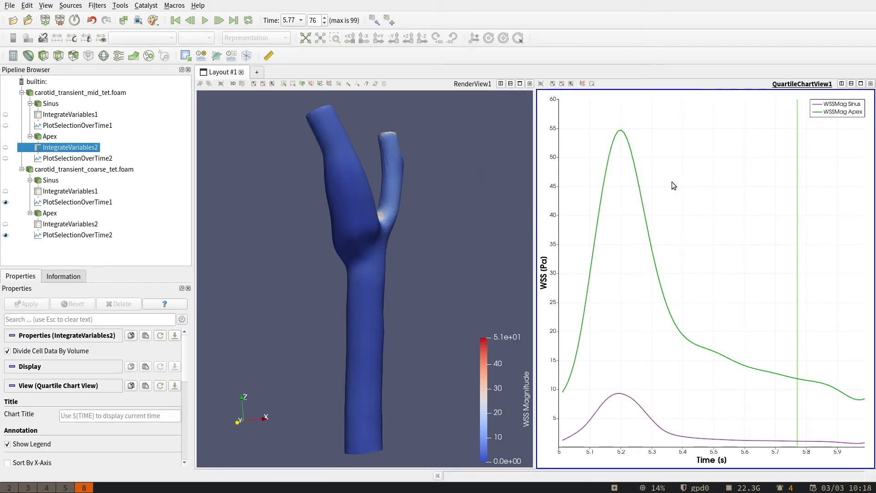
click(5, 159)
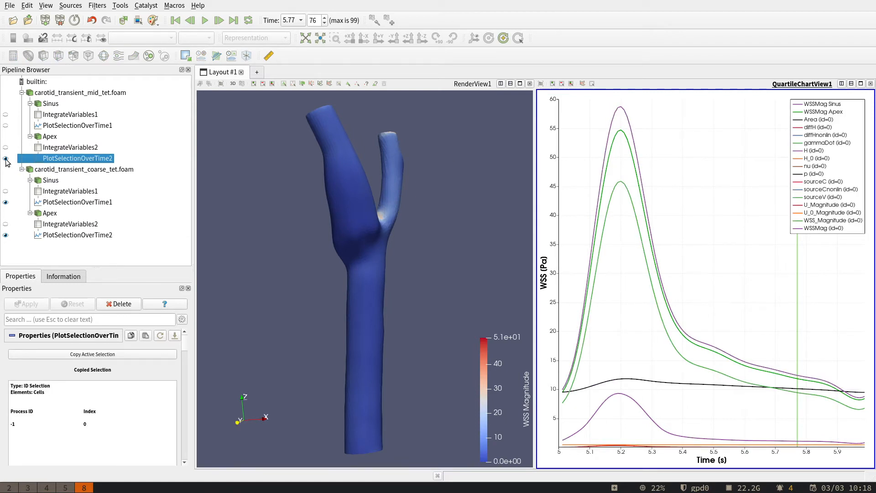
click(5, 159)
click(6, 159)
scroll(182, 344, down, 8)
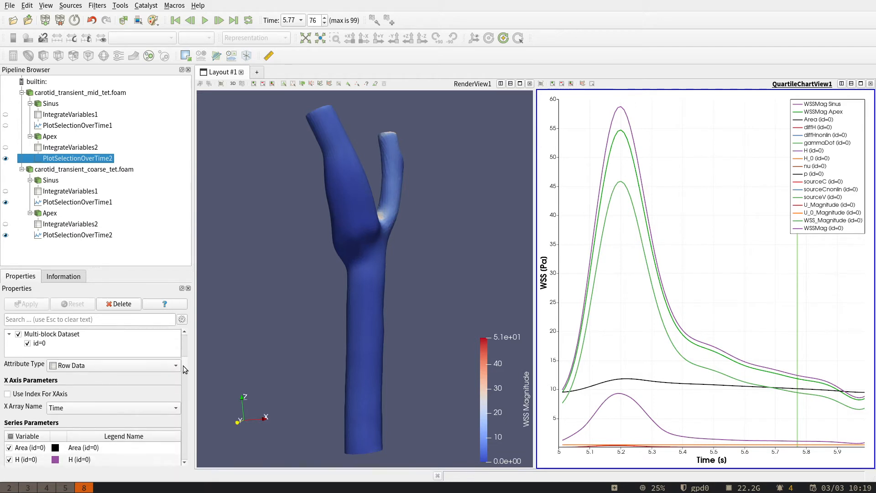
scroll(183, 377, down, 2)
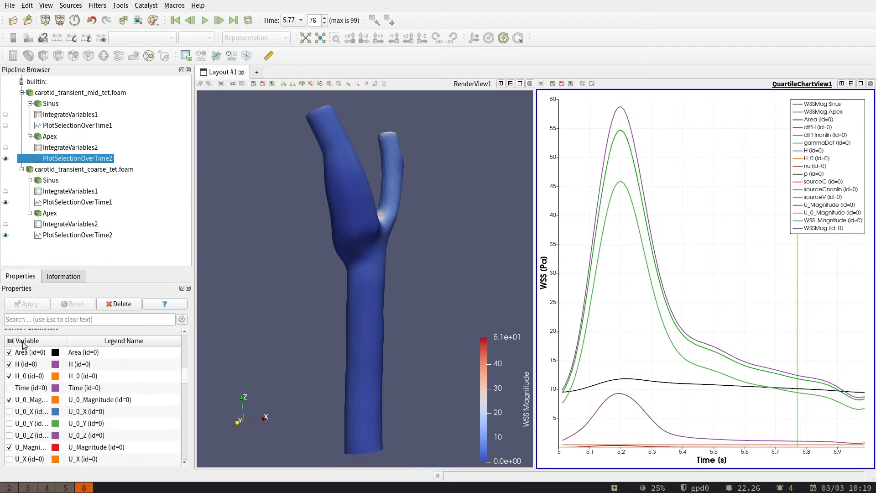
- Hide the U_Magnitude, U_0_Magnitude, H_0, Area, H and WSS_Magnitude series of the mid_tet Apex plot one by one
click(9, 447)
click(9, 400)
click(9, 376)
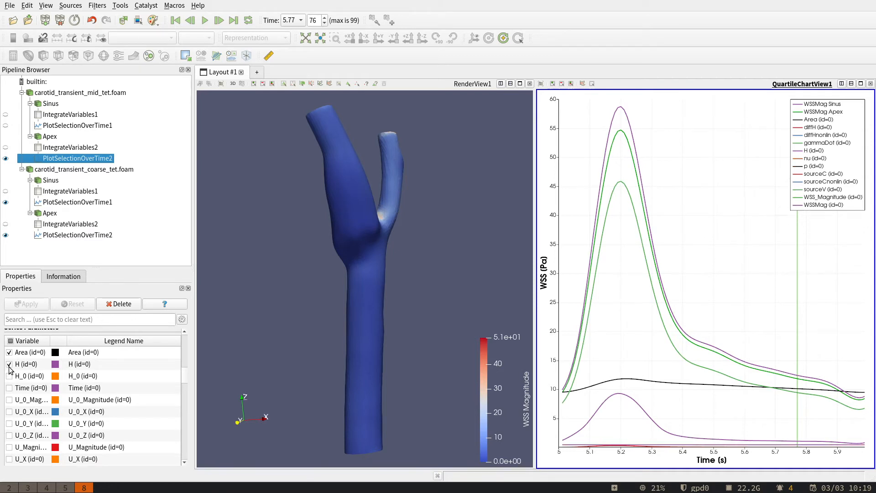
drag(28, 352, 28, 364)
click(9, 364)
scroll(79, 398, down, 3)
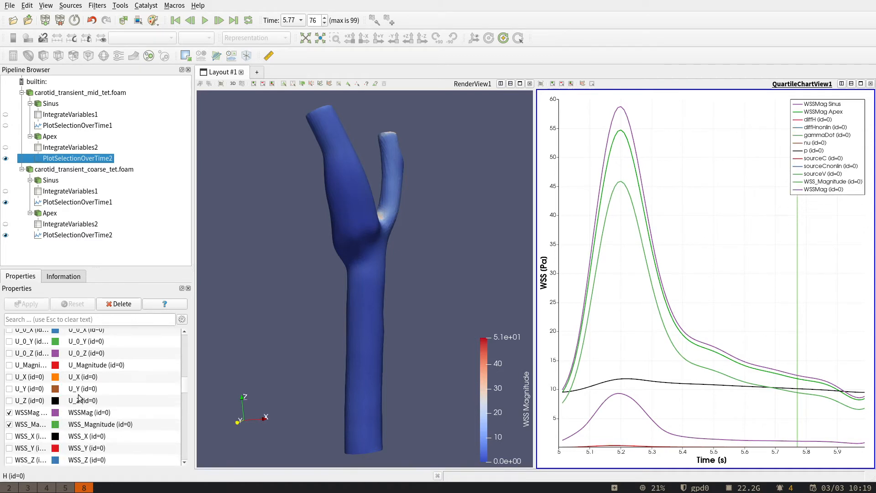
click(9, 424)
scroll(109, 388, down, 3)
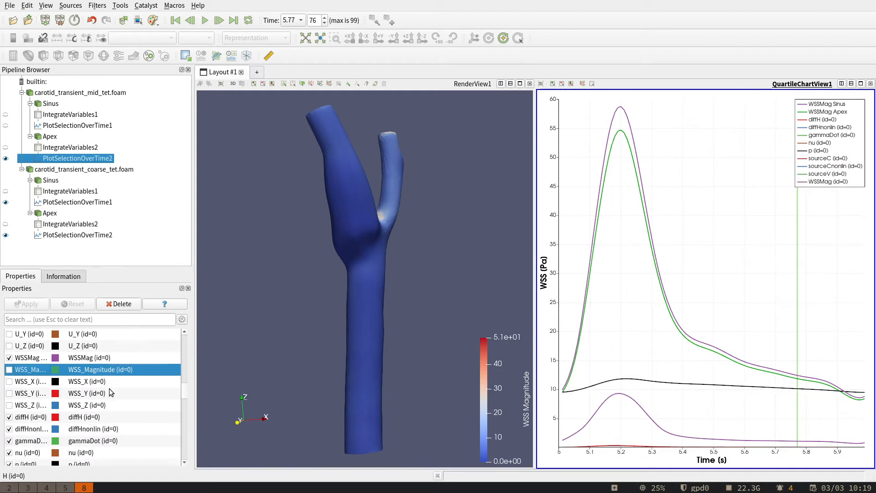
scroll(8, 340, up, 7)
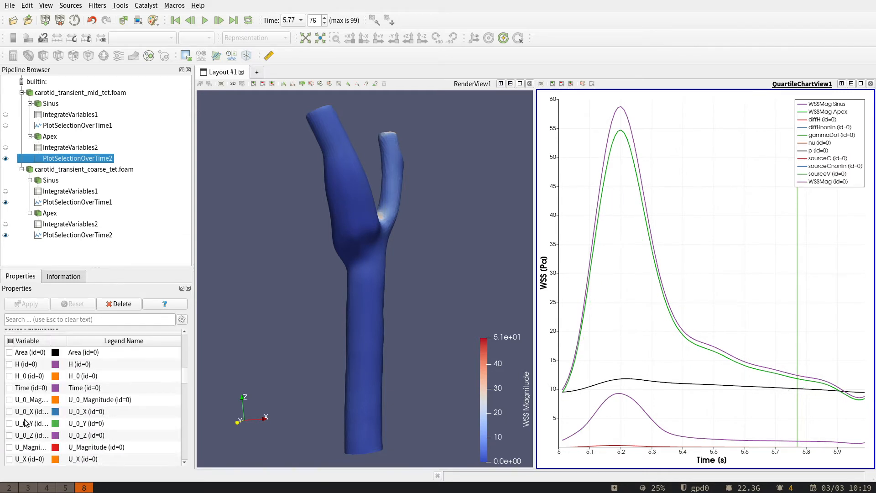
- Disable all series of the mid_tet Apex plot at once, and re-enable only the WSSMag series
click(10, 340)
scroll(20, 371, down, 3)
scroll(20, 371, down, 1)
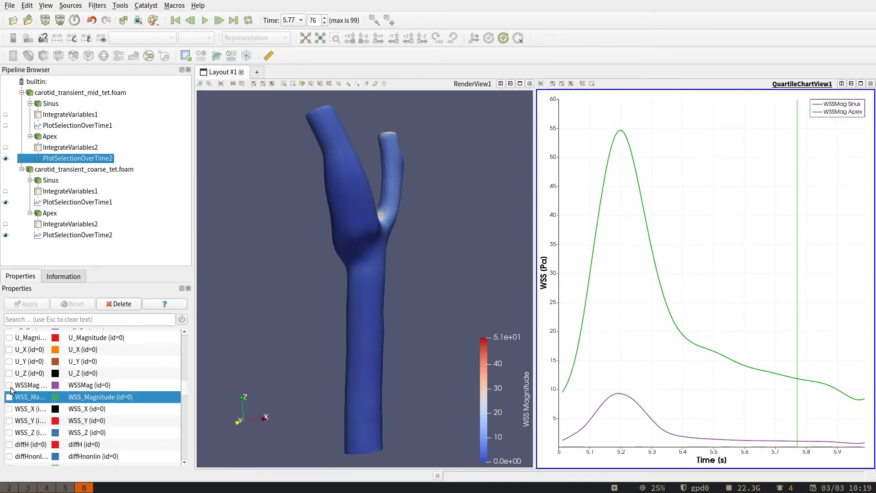
click(10, 385)
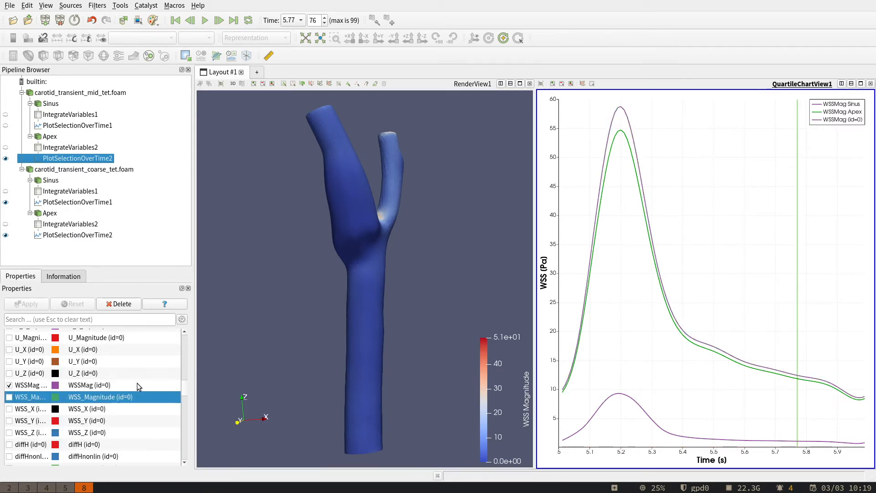
- Rename the legend entry of the mid_tet plot's WSSMag series to "WSSMag Apex Mid"
double_click(101, 386)
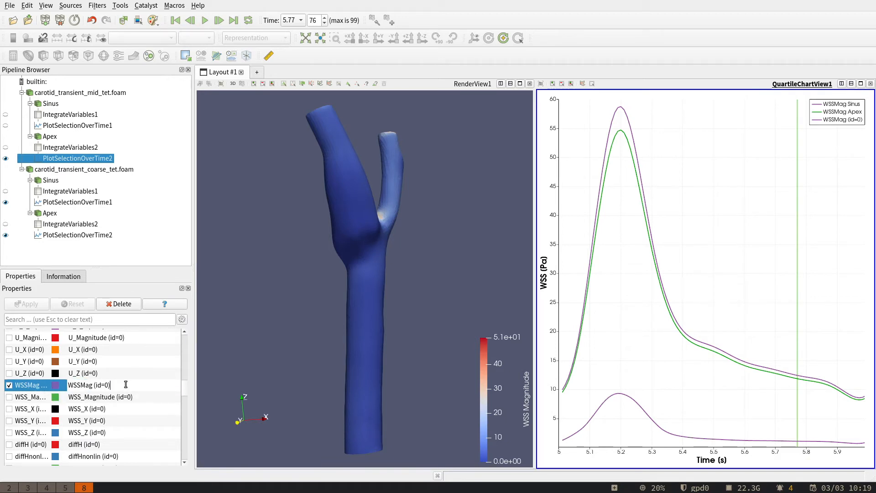
key(Return)
key(BackSpace)
key(BackSpace)
key(BackSpace)
text(Apex Mid)
key(Return)
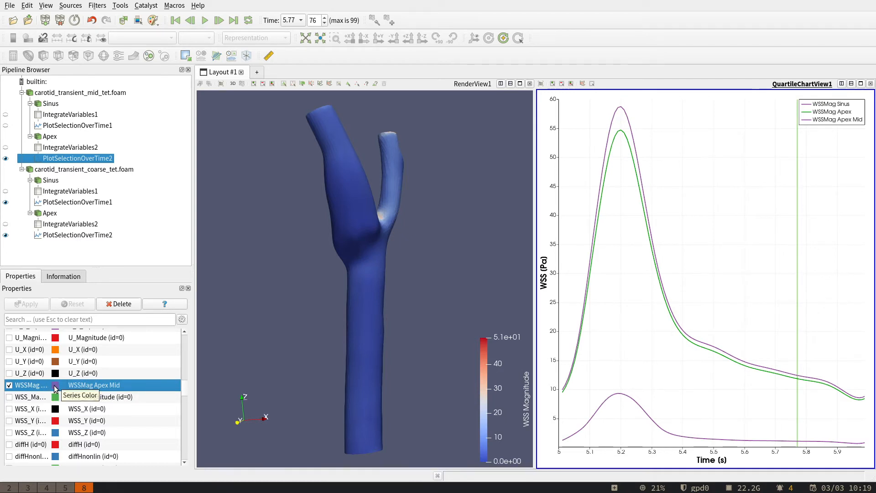
- Set the line style of the WSSMag Apex Mid series to Dash
mouse_move(184, 390)
mouse_down()
mouse_move(184, 416)
mouse_move(179, 401)
mouse_up()
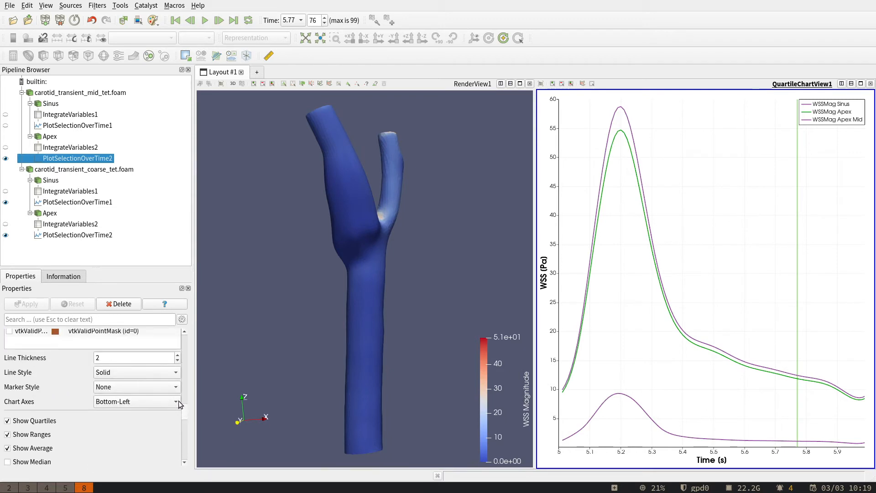
click(111, 375)
click(114, 386)
click(113, 373)
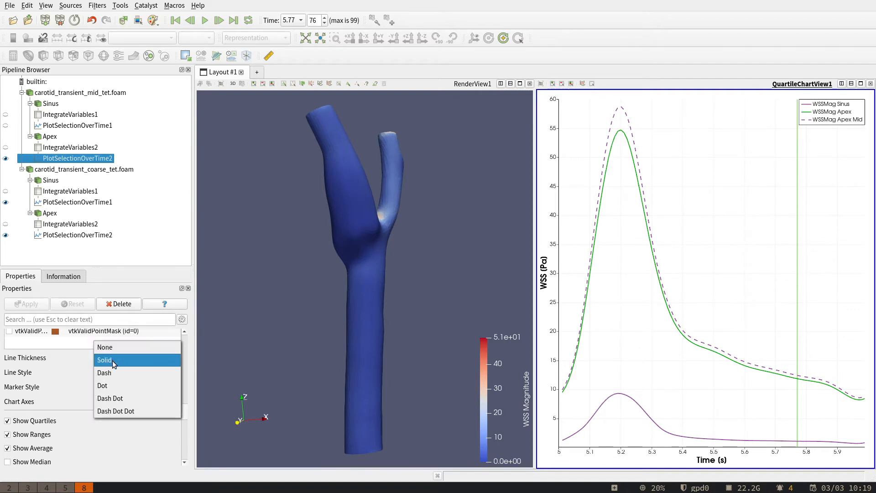
click(112, 360)
click(114, 372)
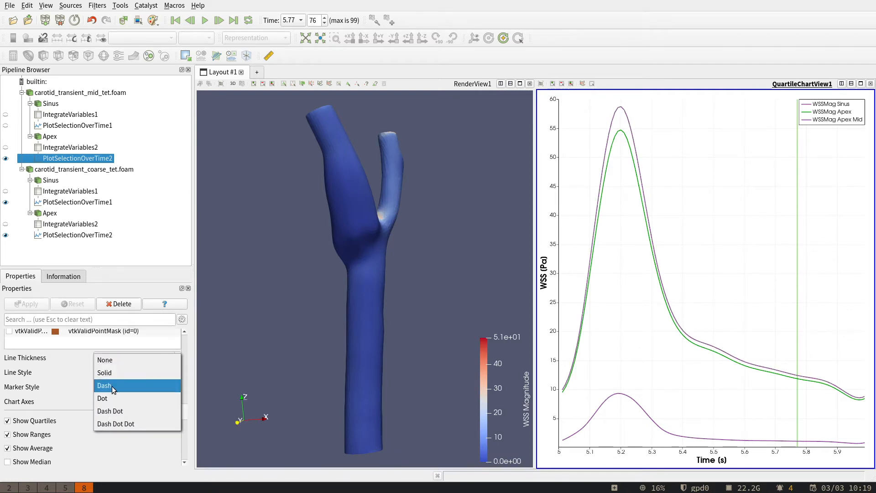
click(114, 387)
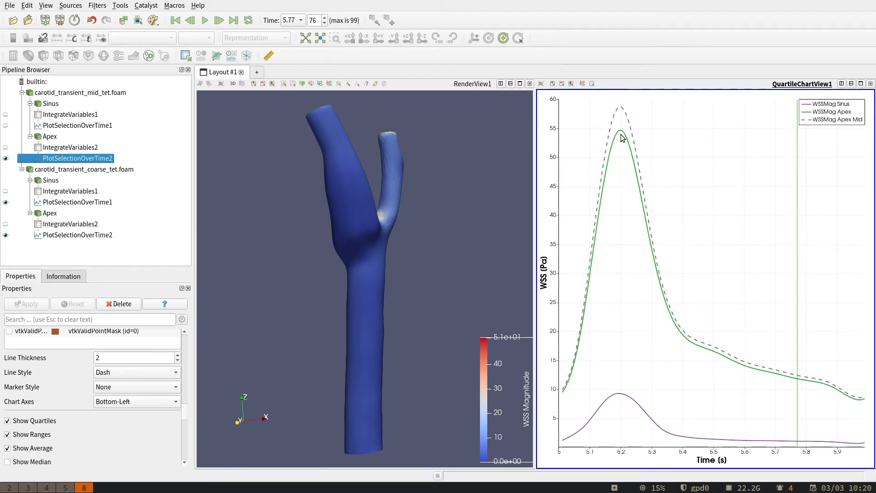
mouse_move(624, 109)
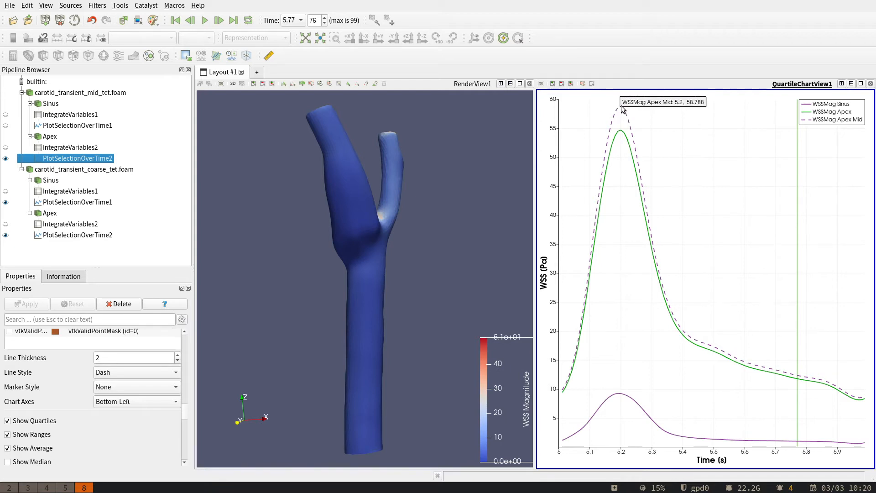
mouse_move(622, 136)
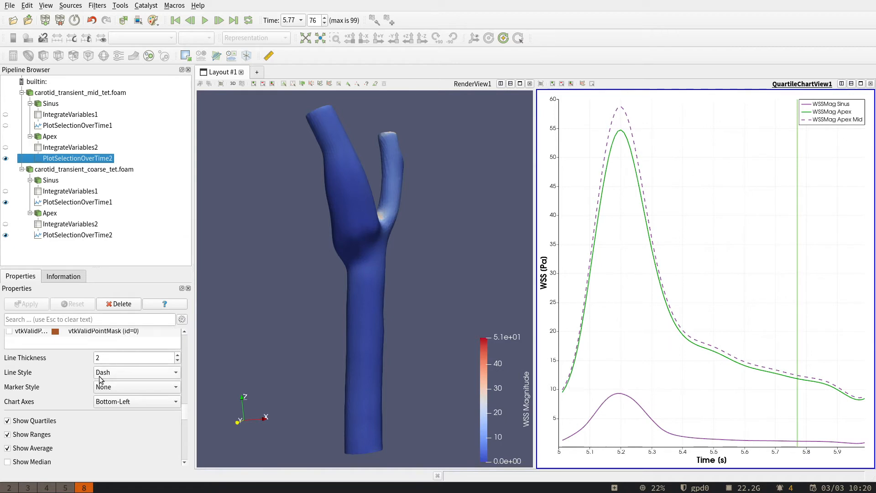
- Change the color of the coarse_tet plot's WSSMag Apex series to purple #aa55ff
click(58, 236)
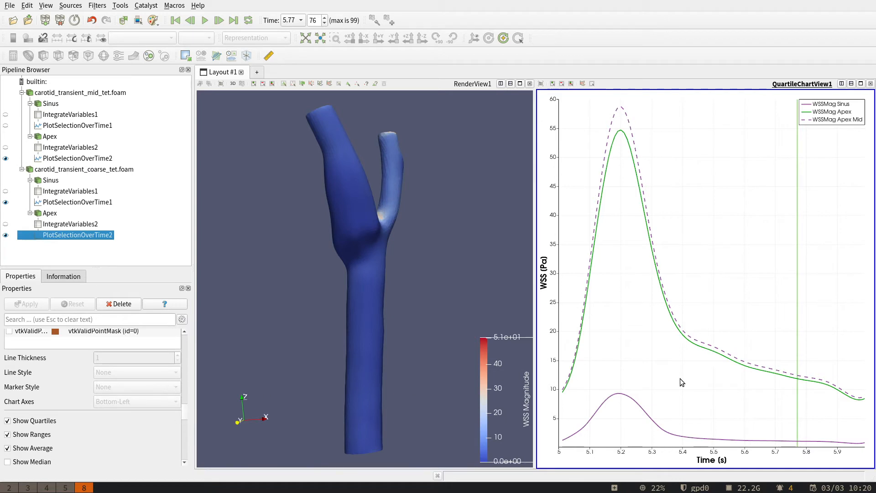
drag(184, 409, 184, 380)
scroll(184, 380, down, 1)
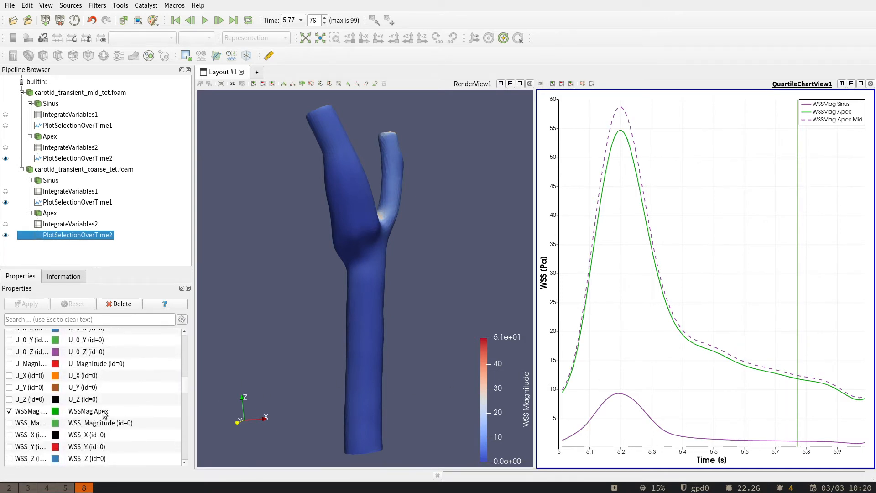
click(57, 413)
double_click(55, 411)
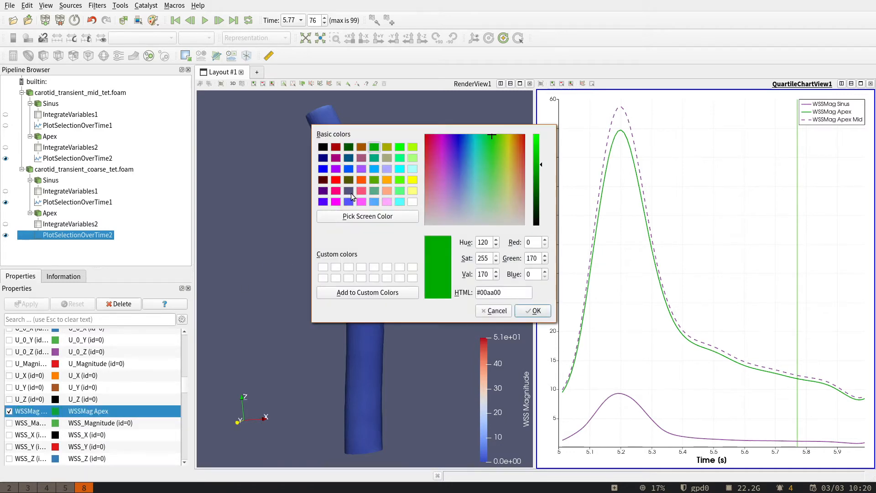
click(361, 170)
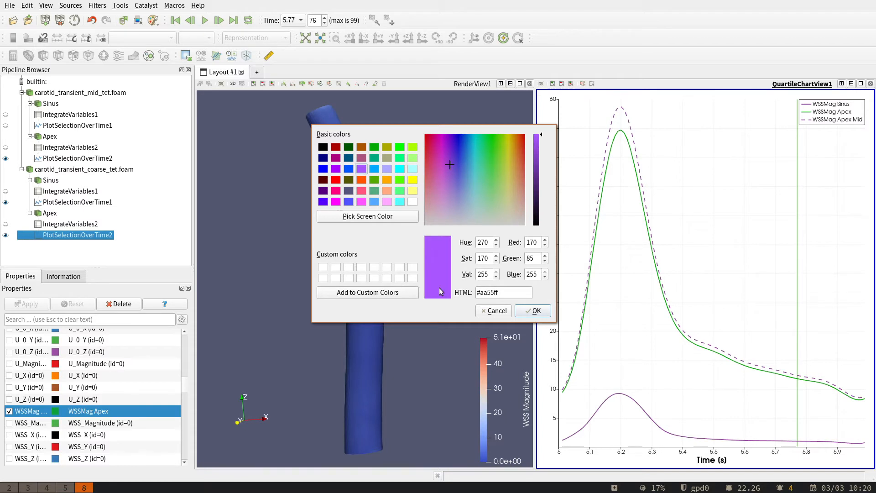
click(533, 311)
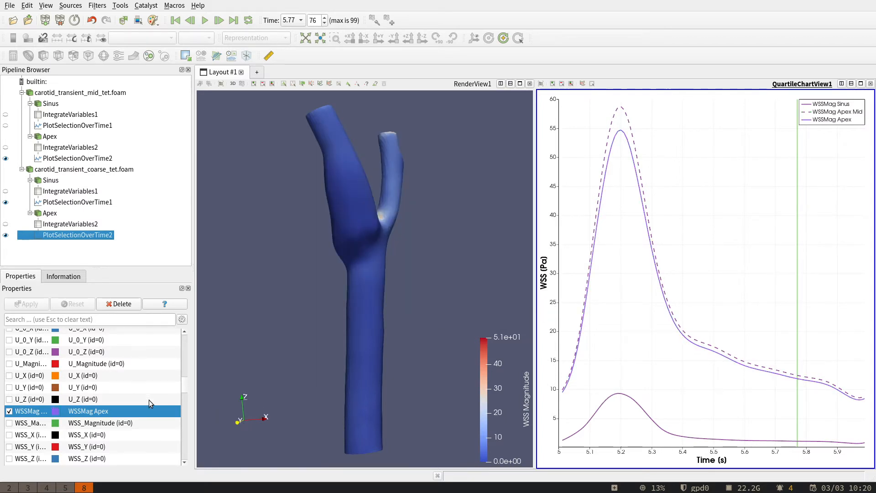
- Change the color of the coarse_tet plot's WSSMag Sinus series to green
click(73, 204)
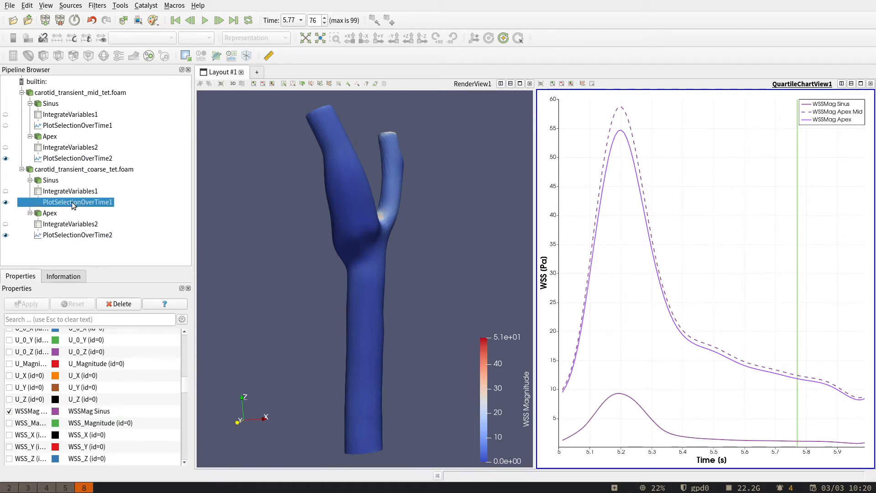
click(55, 413)
double_click(55, 413)
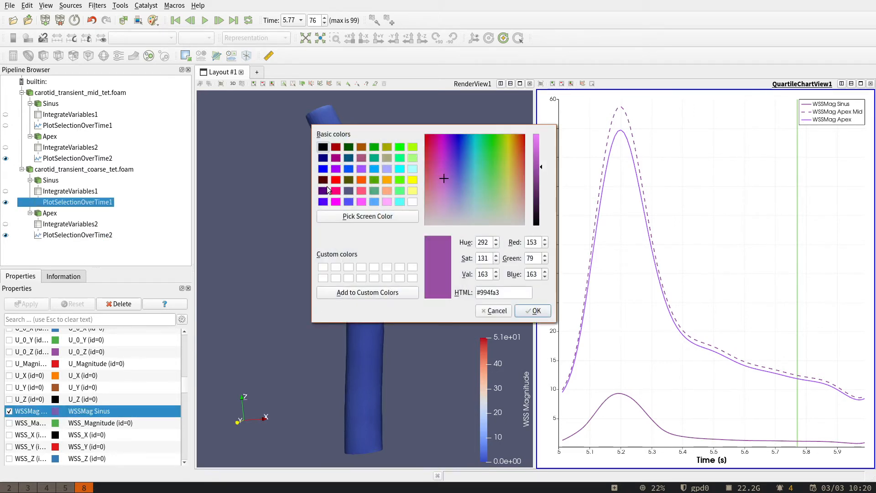
click(373, 180)
click(533, 311)
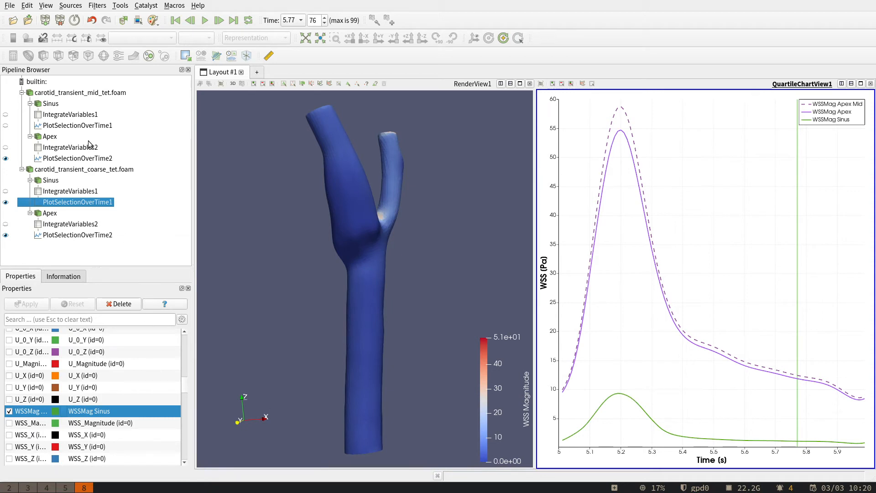
- Show the mid_tet Sinus plot over time in the quartile chart with only its WSSMag series enabled
click(65, 125)
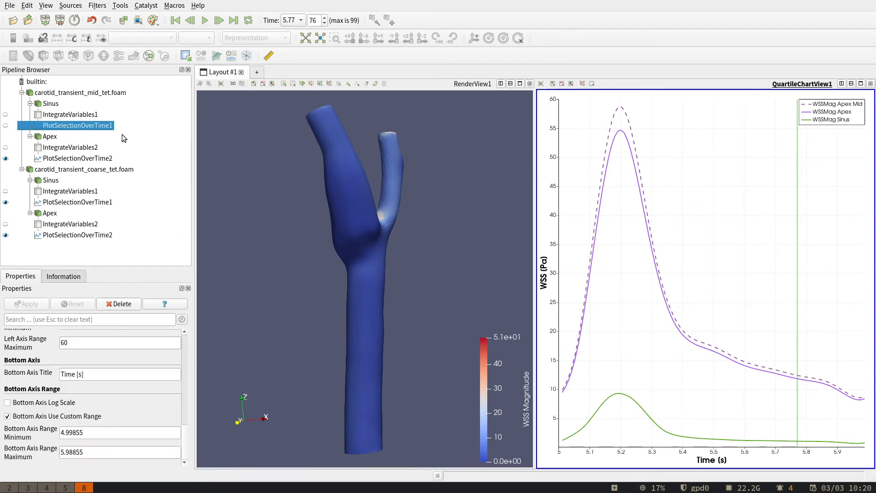
click(5, 125)
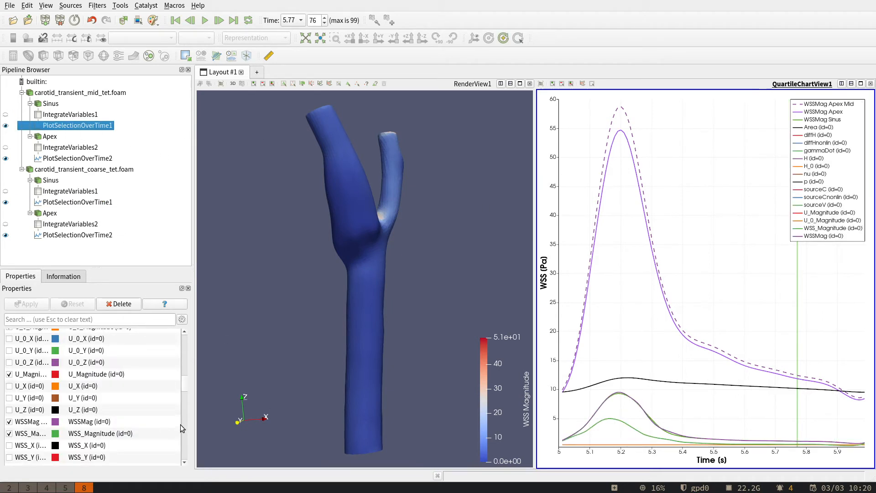
drag(185, 387, 183, 375)
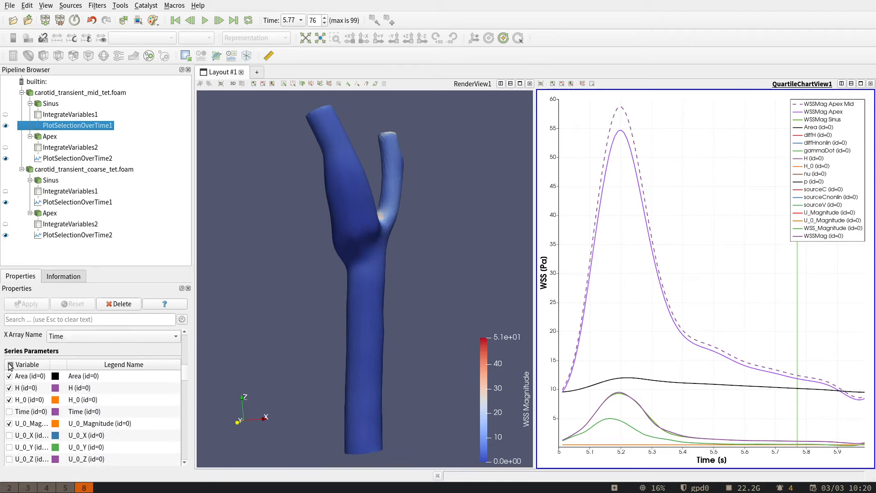
click(11, 365)
scroll(150, 417, down, 3)
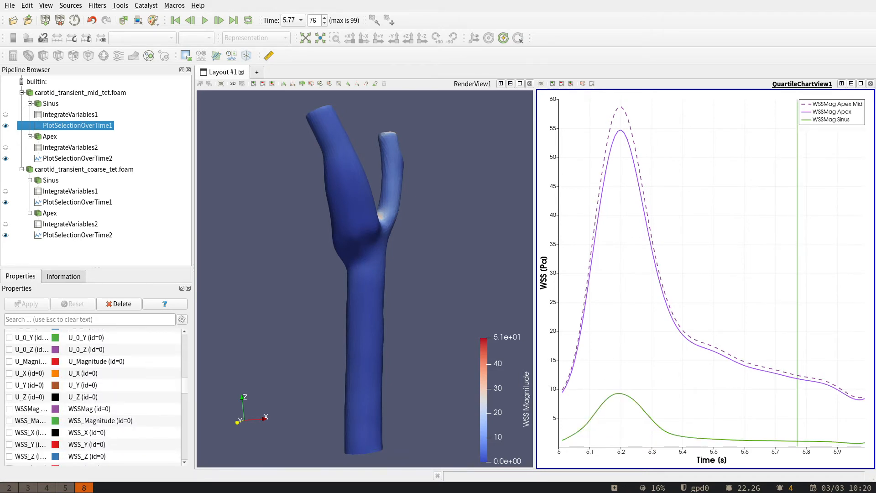
click(9, 409)
- Rename the legend entry of the mid_tet Sinus plot's WSSMag series to "WSSMag Sinux Mid"
double_click(108, 411)
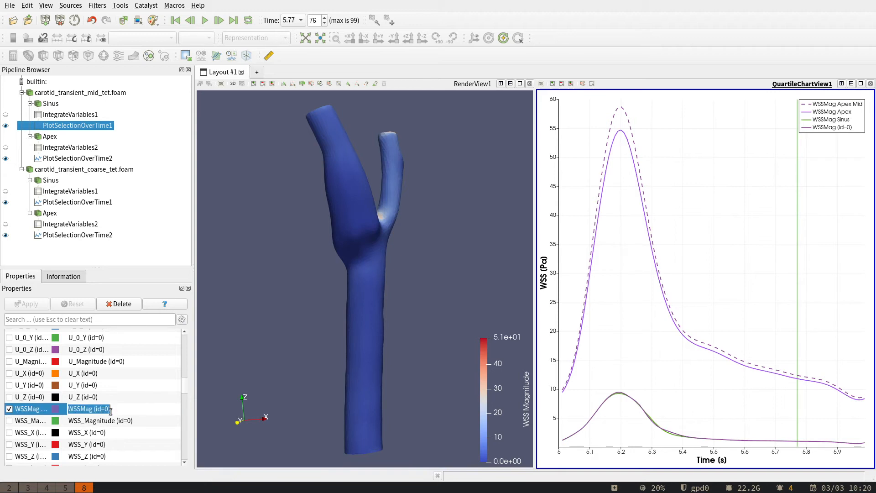
click(159, 411)
key(BackSpace)
key(BackSpace)
key(BackSpace)
key(BackSpace)
key(BackSpace)
key(BackSpace)
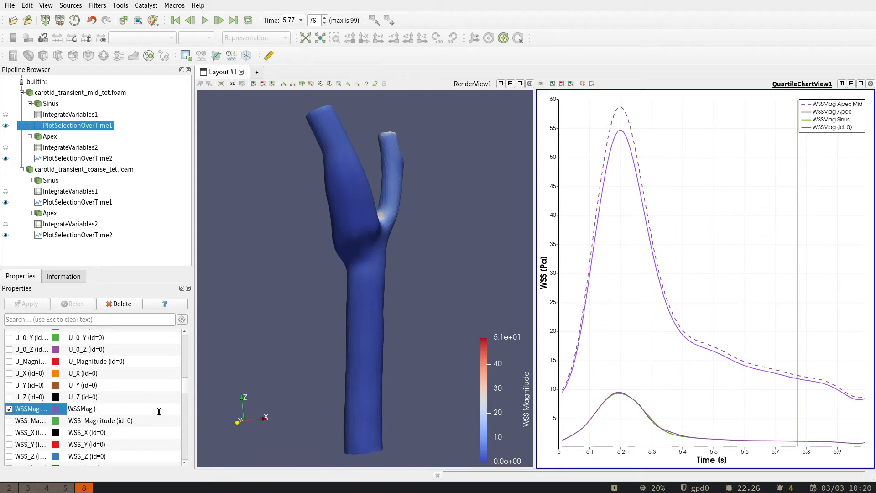
text(Sinux Mid)
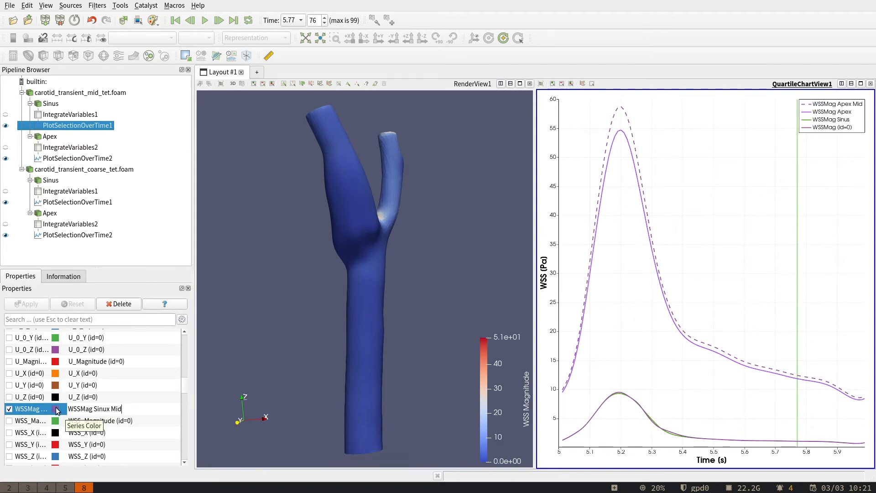
- Color the WSSMag Sinux Mid series teal #00aa7f and set its line style to Dash
double_click(56, 409)
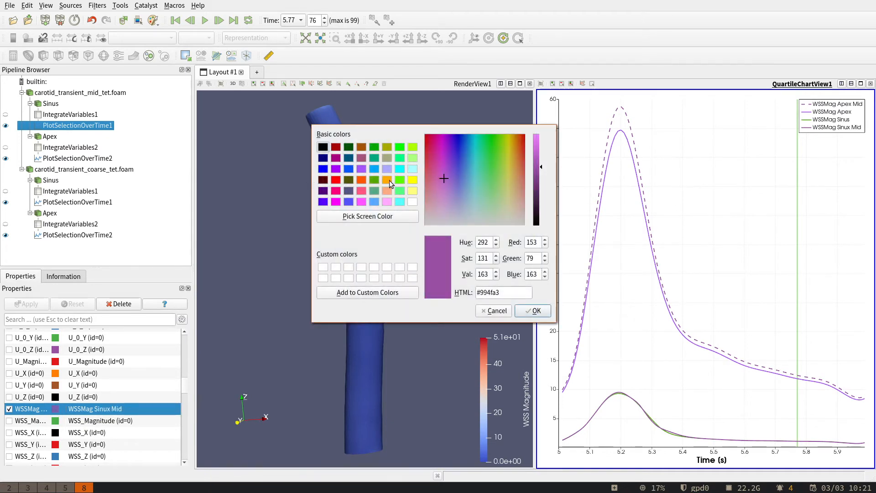
click(370, 182)
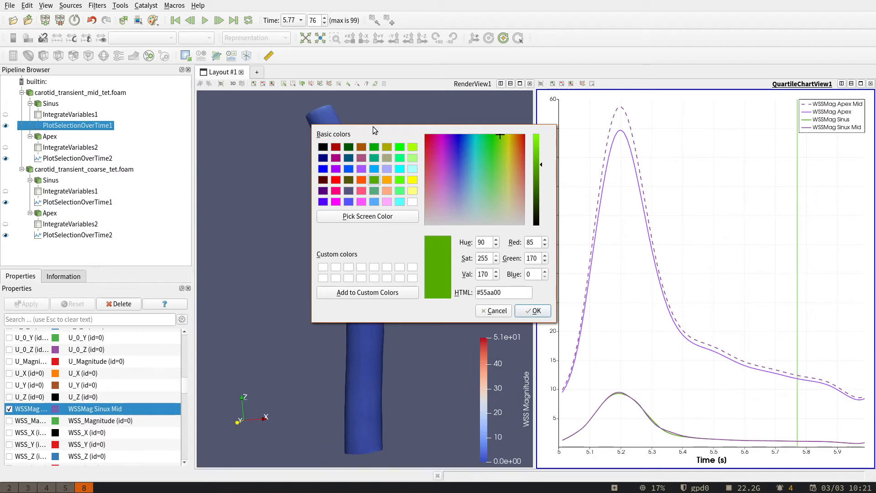
click(374, 158)
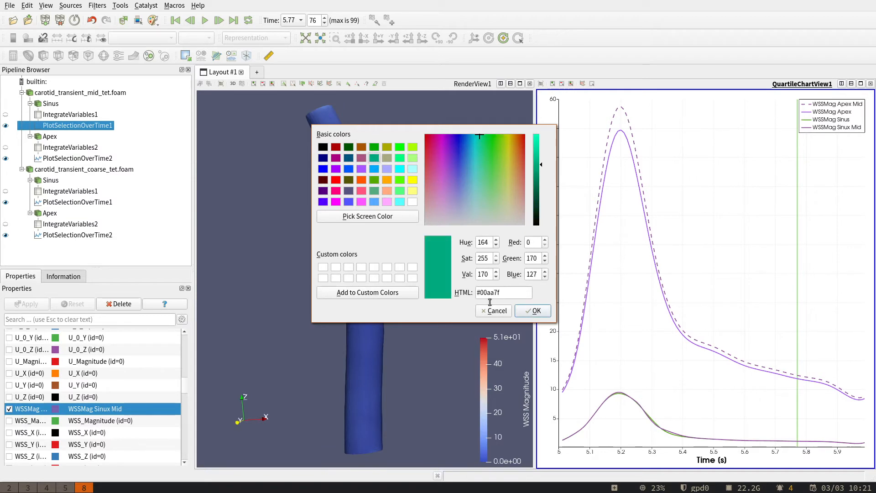
click(530, 312)
scroll(183, 393, down, 5)
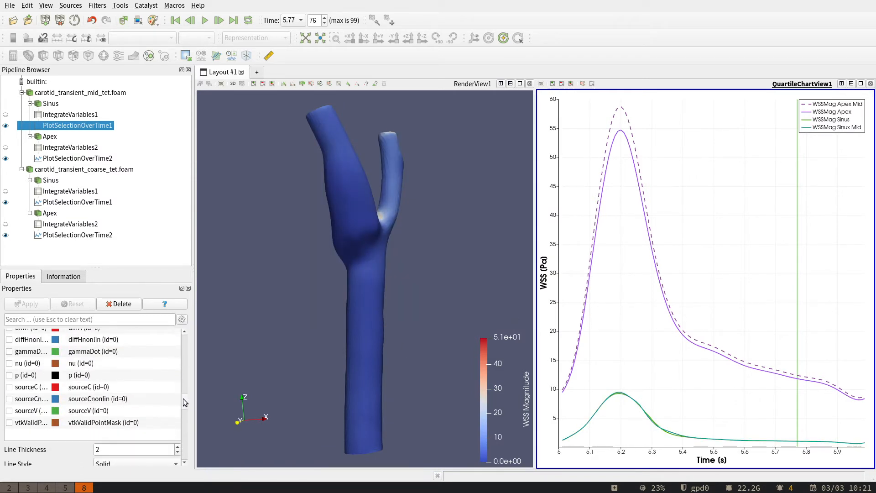
click(142, 413)
click(130, 425)
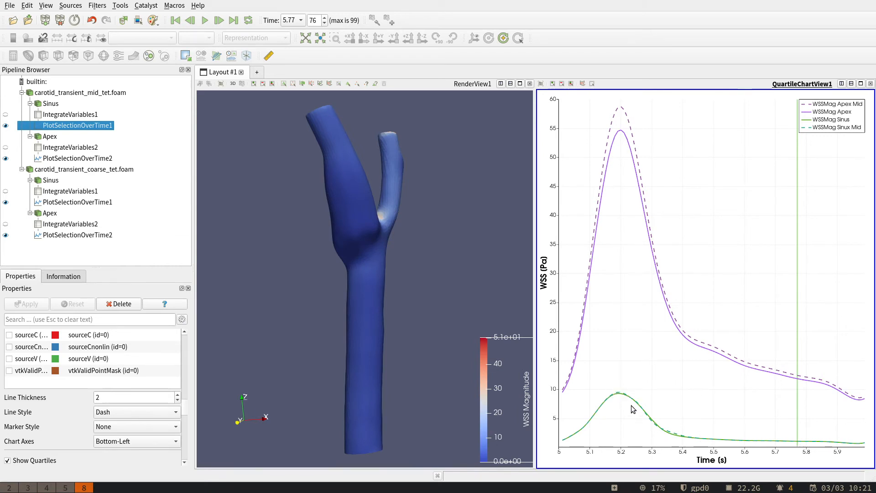
mouse_move(625, 398)
mouse_move(622, 116)
mouse_move(621, 133)
click(333, 324)
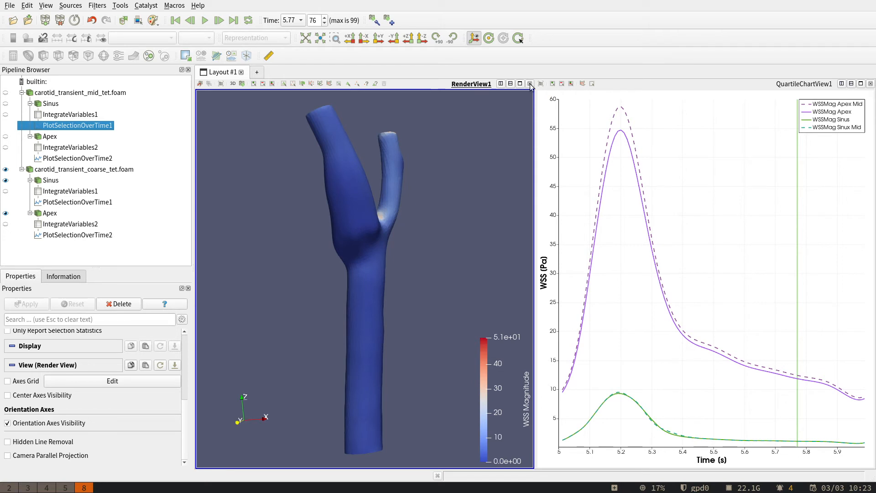
click(700, 85)
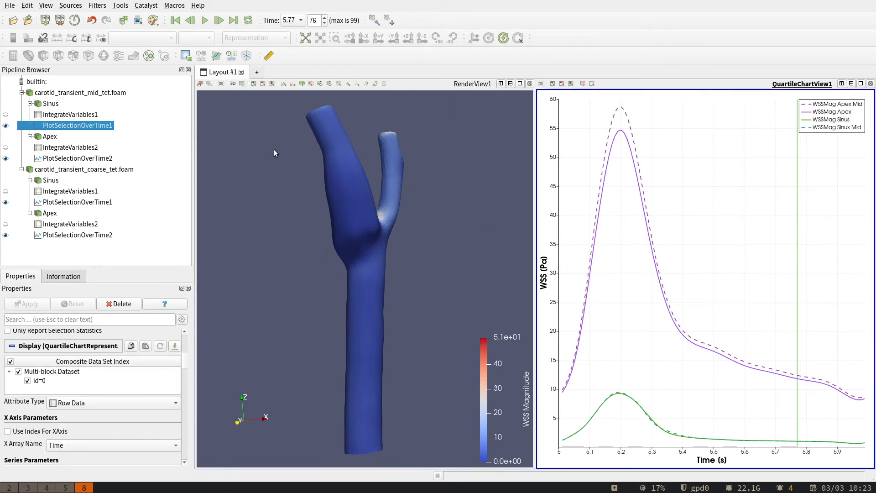
- Split the 3D view side by side into a second Render View and show carotid_transient_mid_tet.foam in it
click(500, 84)
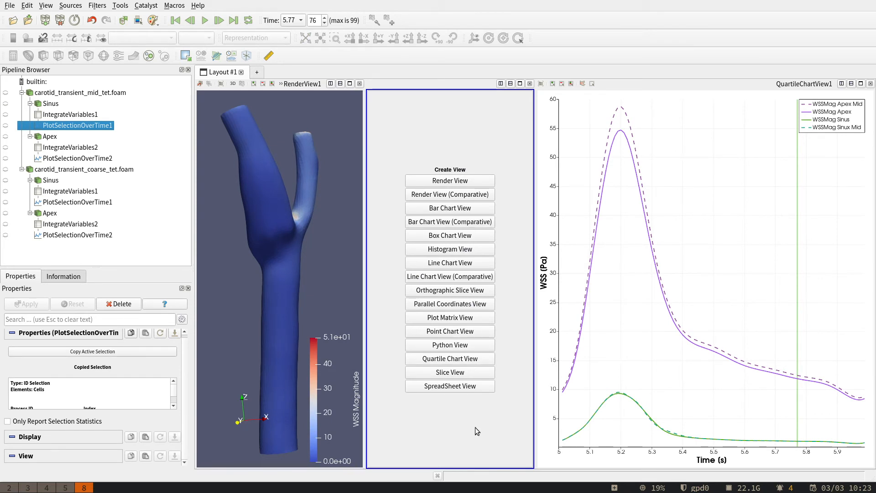
click(442, 183)
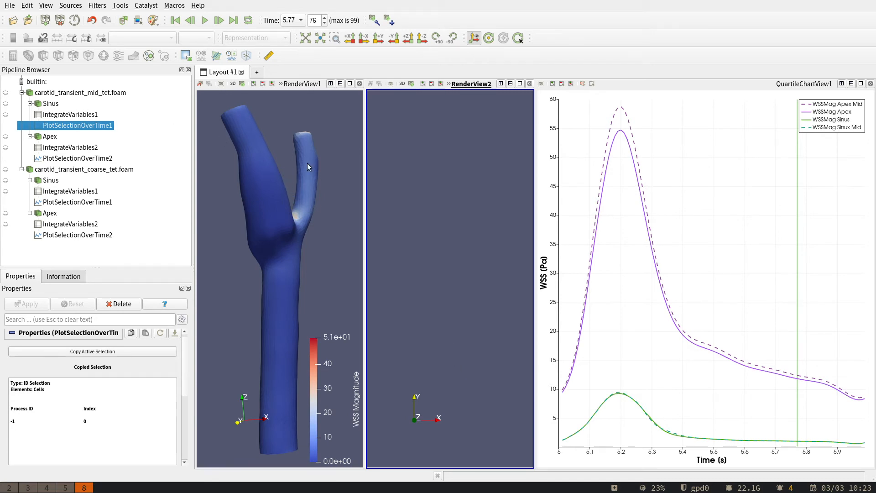
click(330, 190)
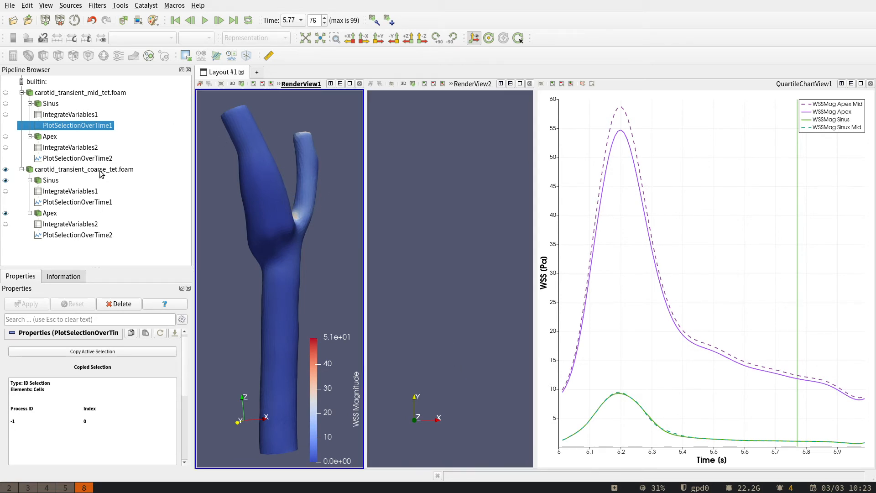
click(449, 253)
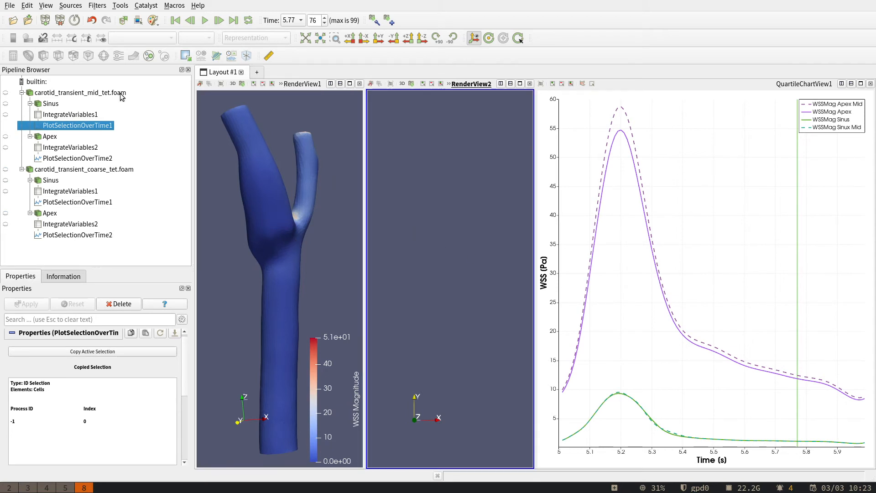
click(5, 93)
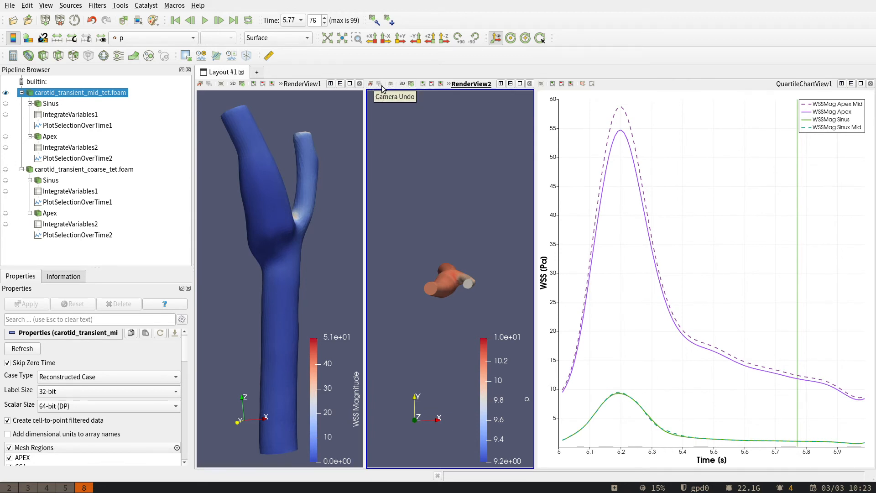
- Link the camera of the new render view to the coarse model's render view and rotate the linked models slightly
right_click(405, 154)
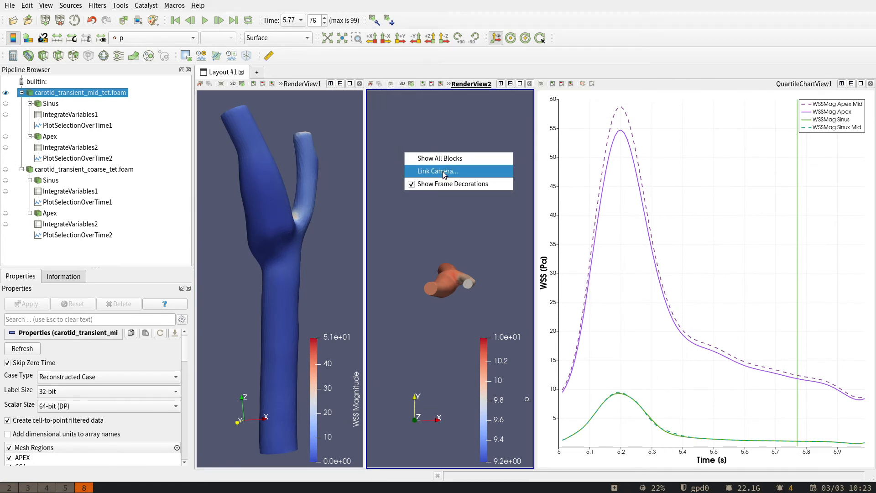
right_click(427, 138)
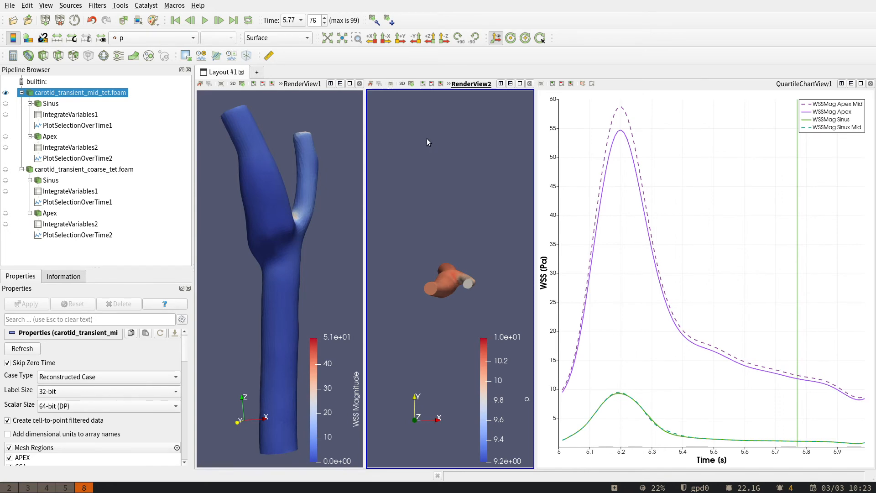
right_click(426, 138)
click(454, 158)
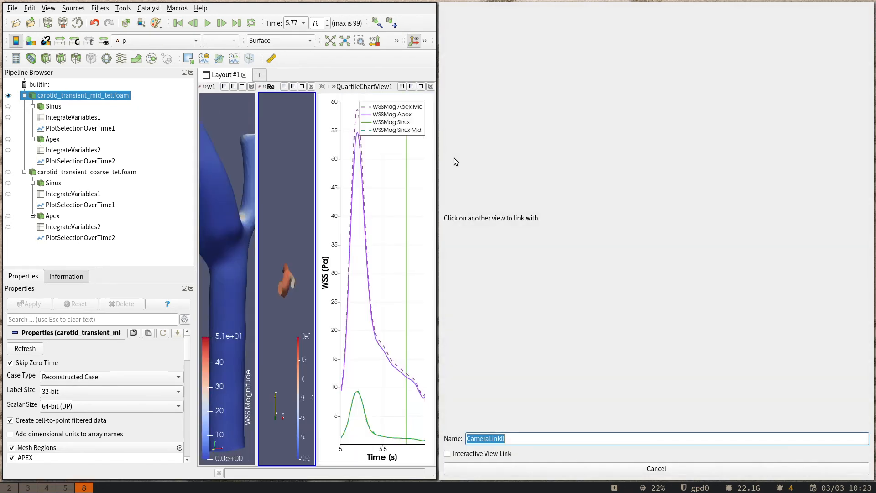
click(237, 149)
drag(237, 148, 249, 271)
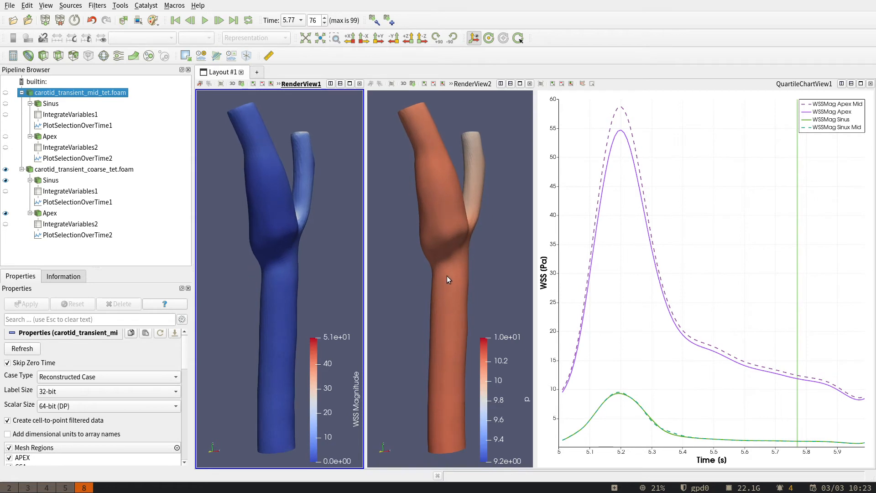
- Color the mid_tet model in the second render view by WSSMag
click(481, 269)
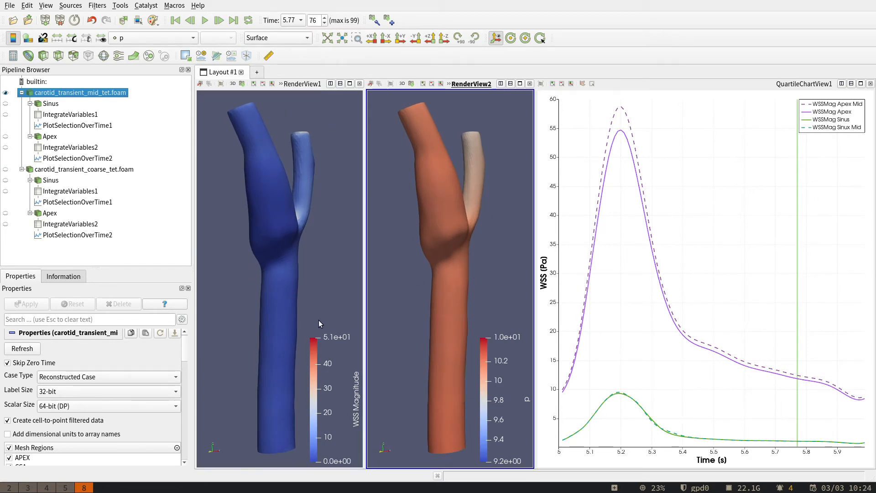
click(131, 39)
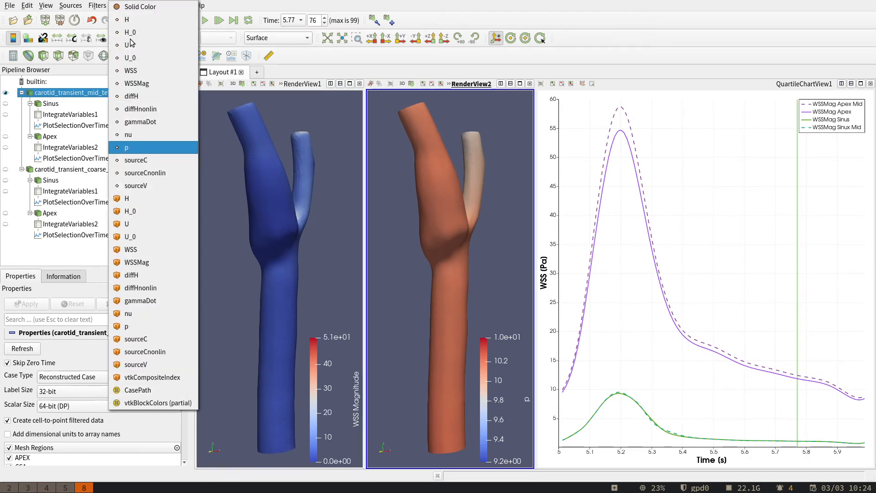
click(138, 84)
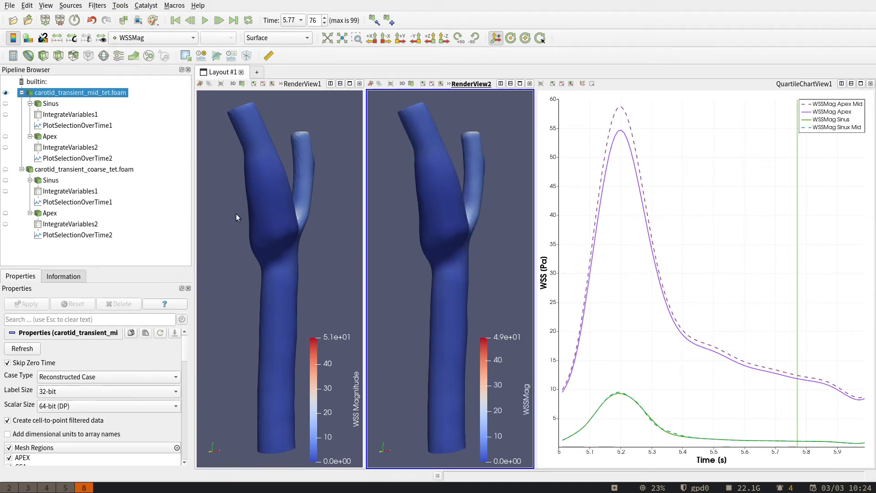
- Go to the last time step and color the mid_tet model in the second render view by OSI
click(132, 39)
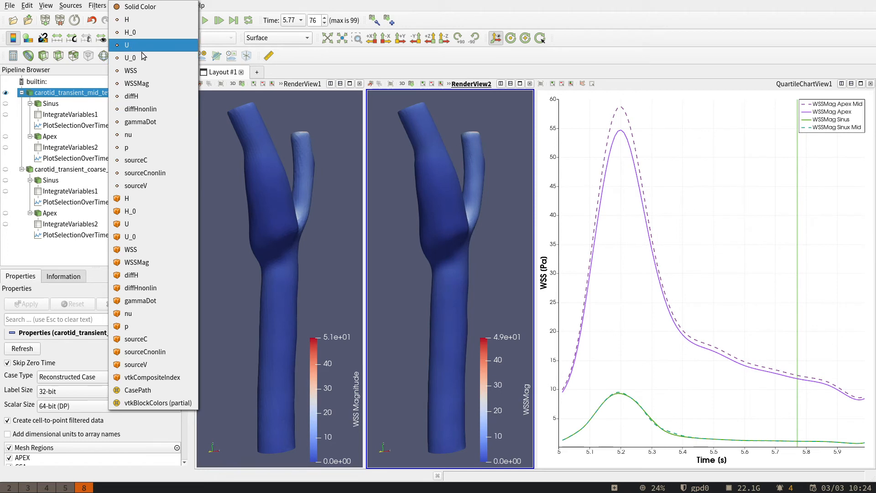
click(234, 23)
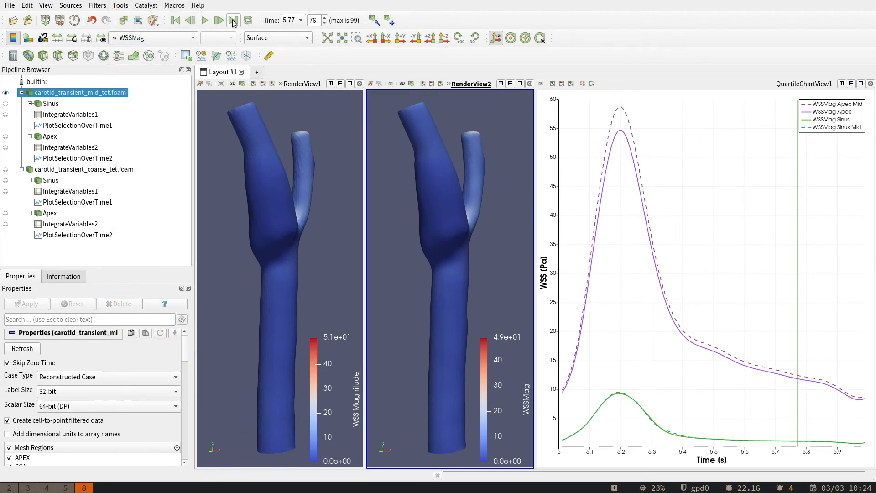
click(234, 23)
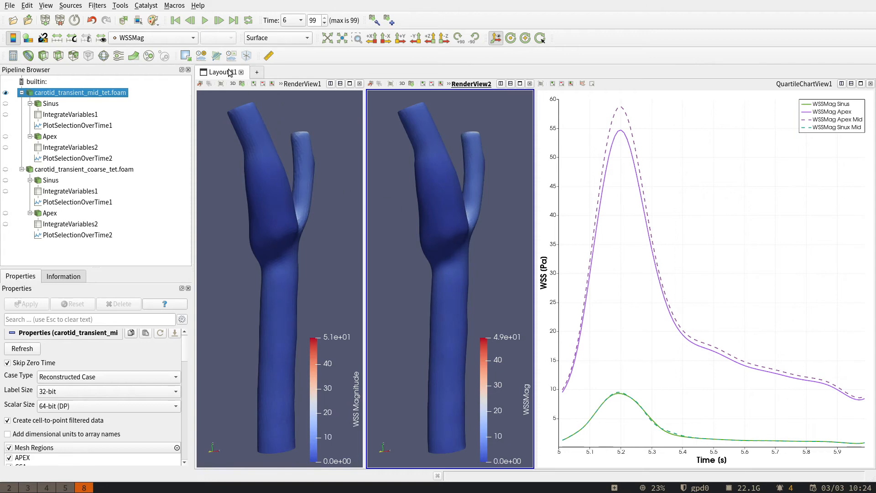
click(191, 40)
scroll(169, 42, up, 2)
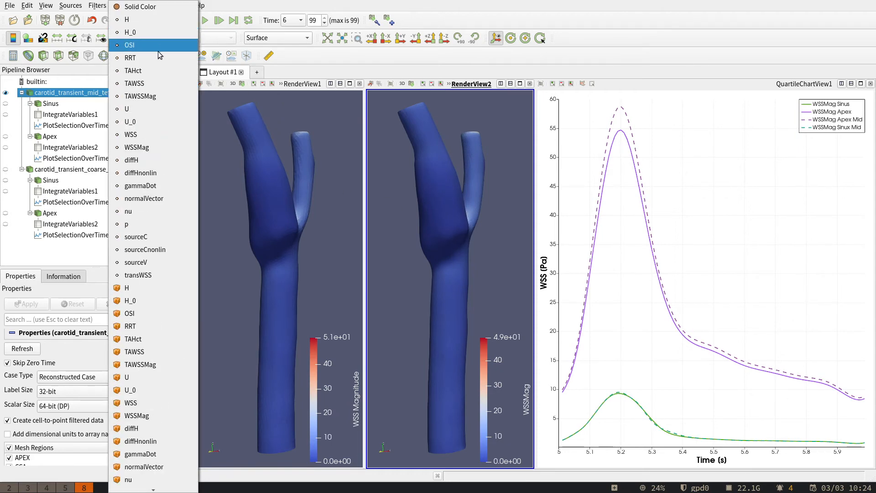
click(154, 43)
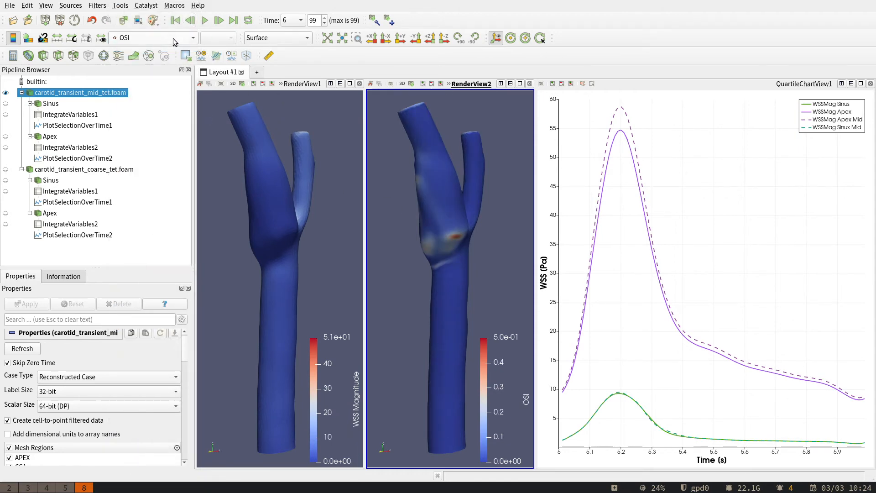
- Color carotid_transient_coarse_tet.foam in the first render view by OSI
click(283, 186)
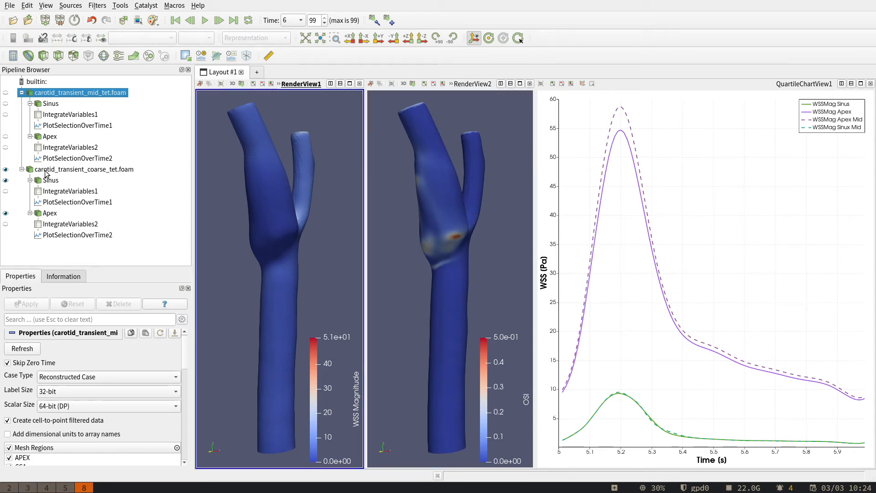
click(47, 171)
click(136, 38)
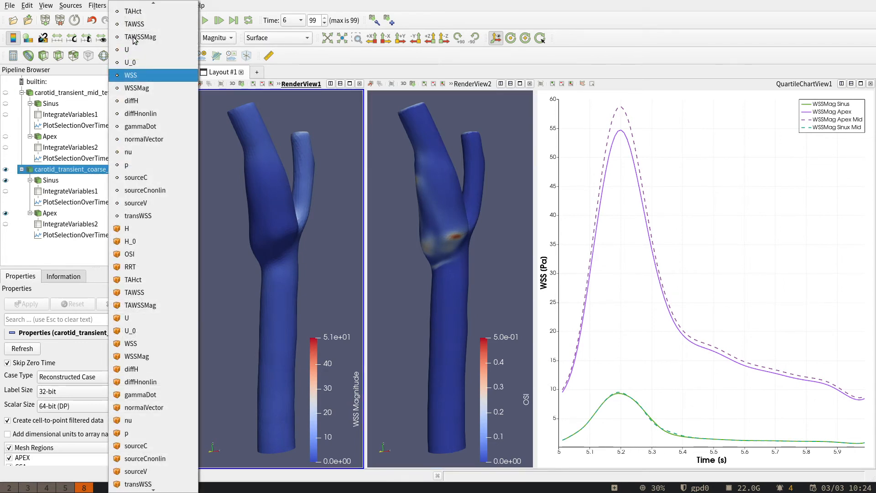
scroll(139, 38, up, 3)
click(137, 45)
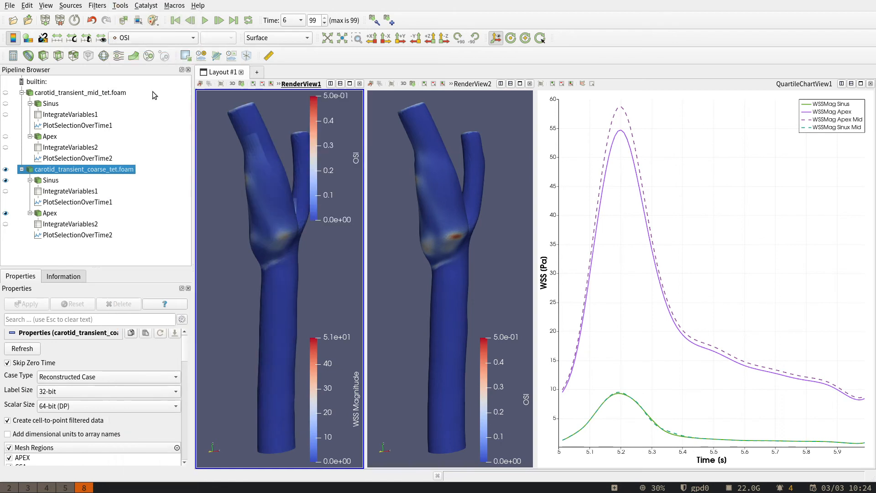
- Hide the coarse case's Sinus and Apex extracts and move its OSI color legend down beside the lower part of the vessel
drag(310, 289, 327, 288)
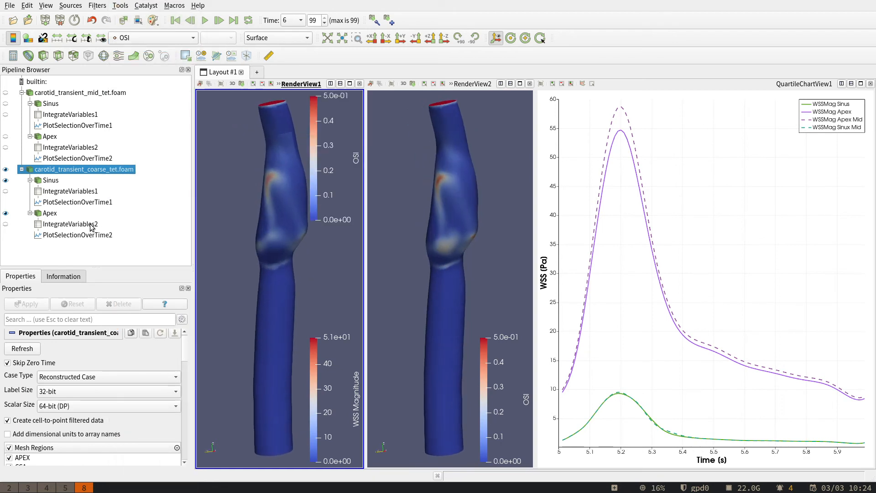
click(6, 180)
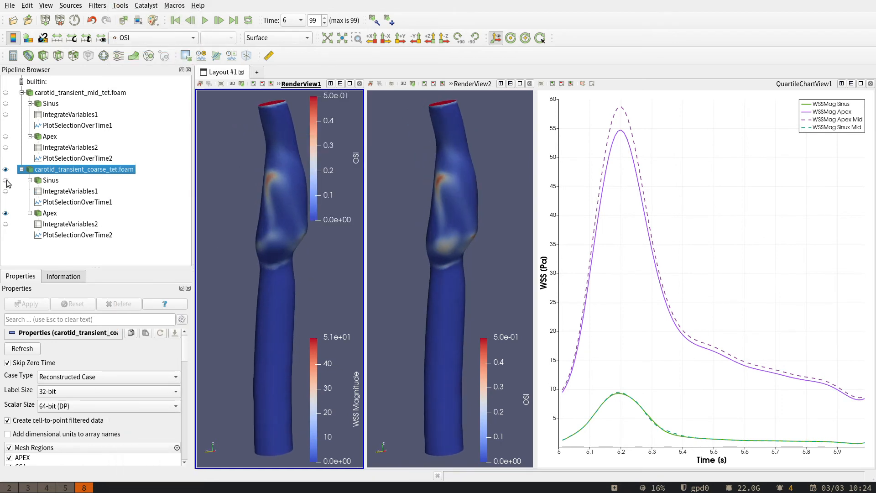
click(5, 213)
drag(306, 281, 308, 283)
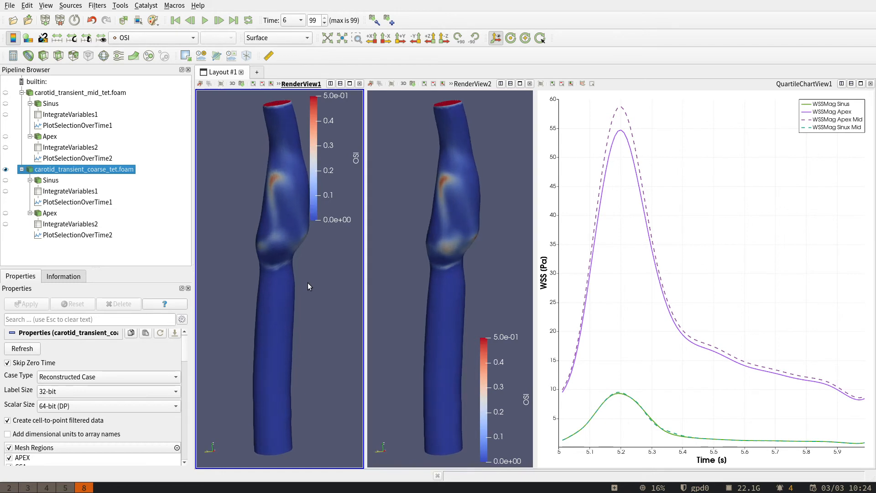
drag(325, 208, 326, 450)
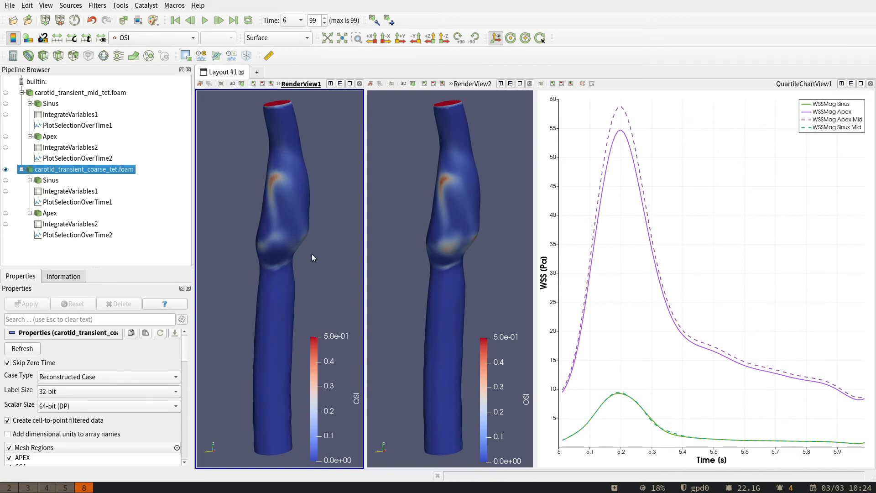
drag(312, 253, 258, 264)
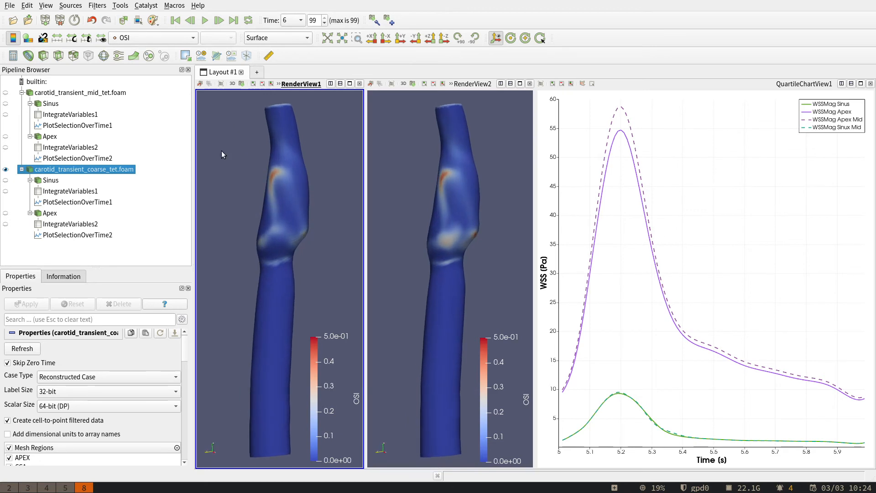
- Add an Annotate Time Filter to carotid_transient_coarse_tet.foam and apply it with its default format
right_click(120, 170)
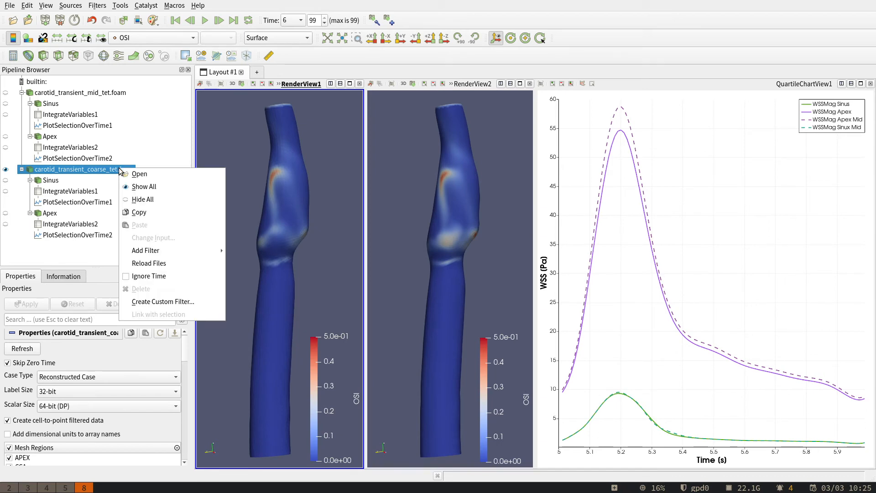
mouse_move(183, 249)
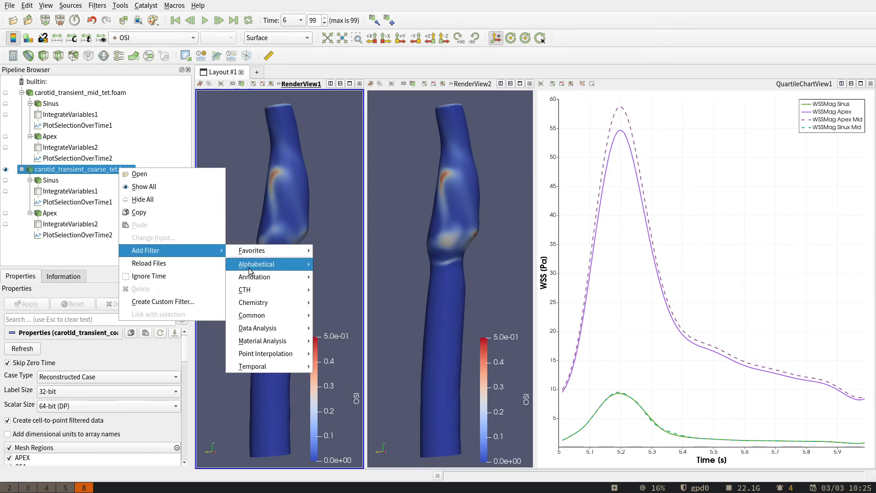
mouse_move(251, 277)
click(344, 288)
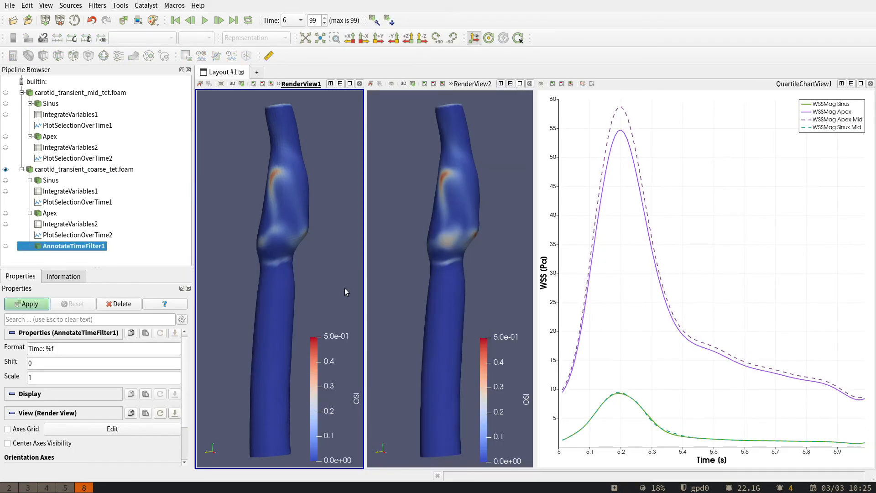
click(28, 304)
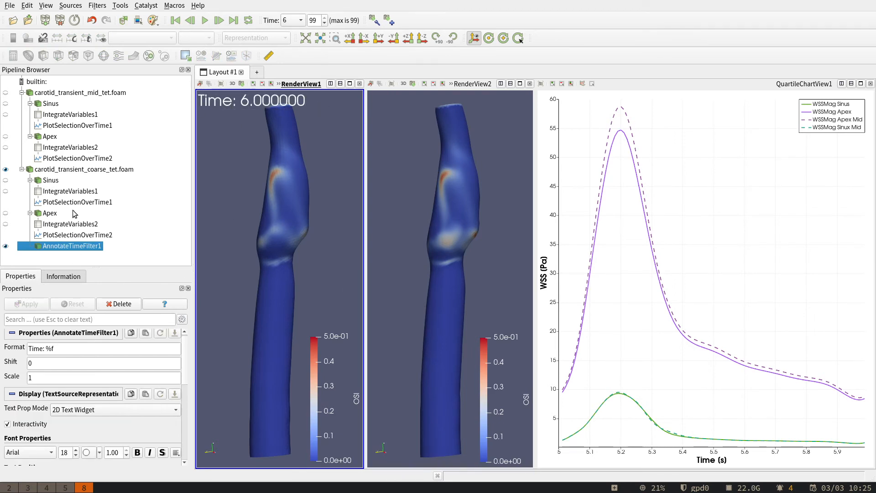
click(76, 169)
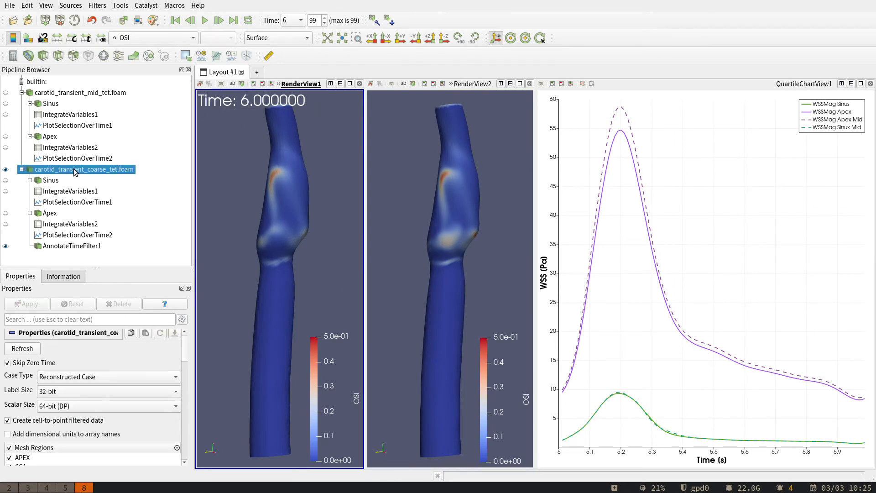
click(68, 93)
right_click(66, 93)
mouse_move(117, 175)
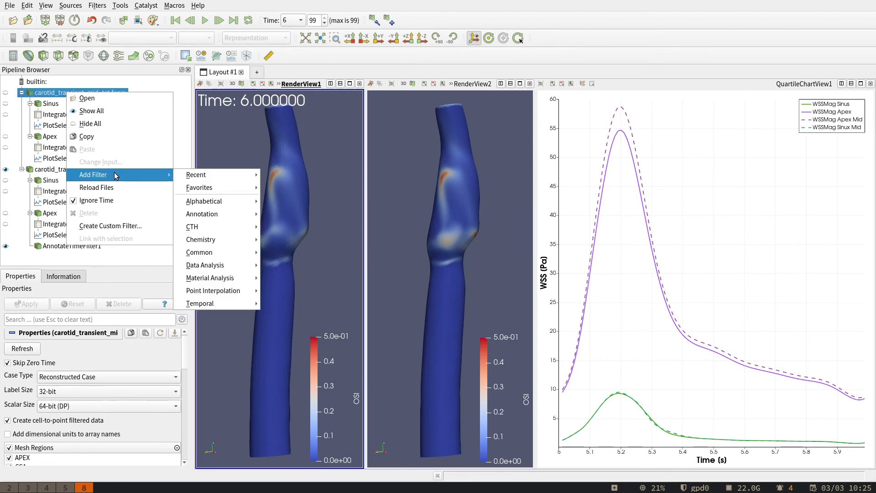
mouse_move(210, 220)
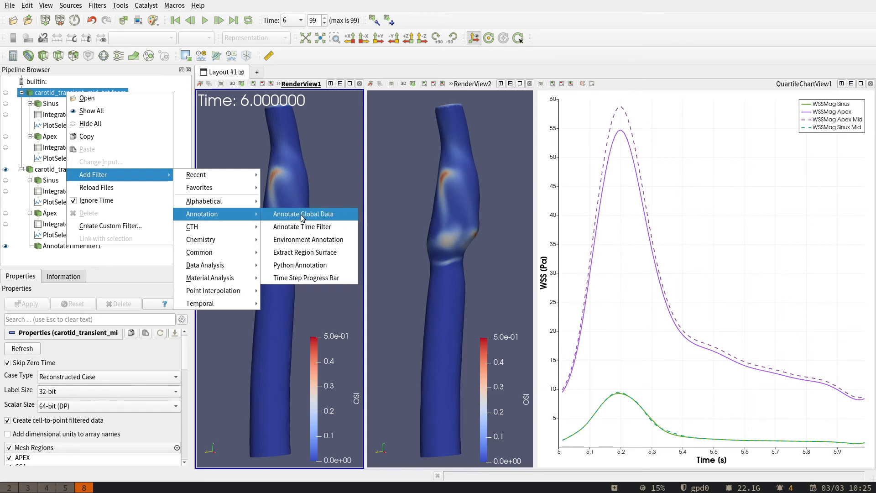
click(352, 135)
- Change the coarse case's time annotation format to "Coarse: %f.2" and apply it
click(68, 246)
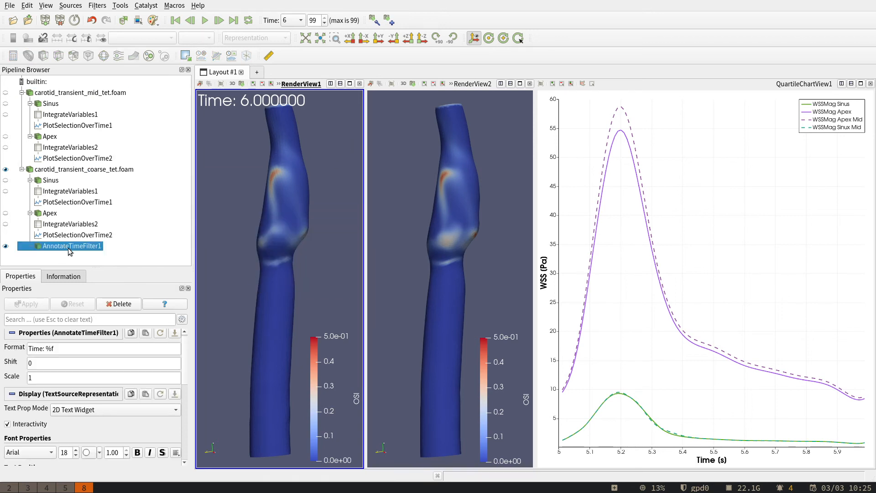
click(59, 350)
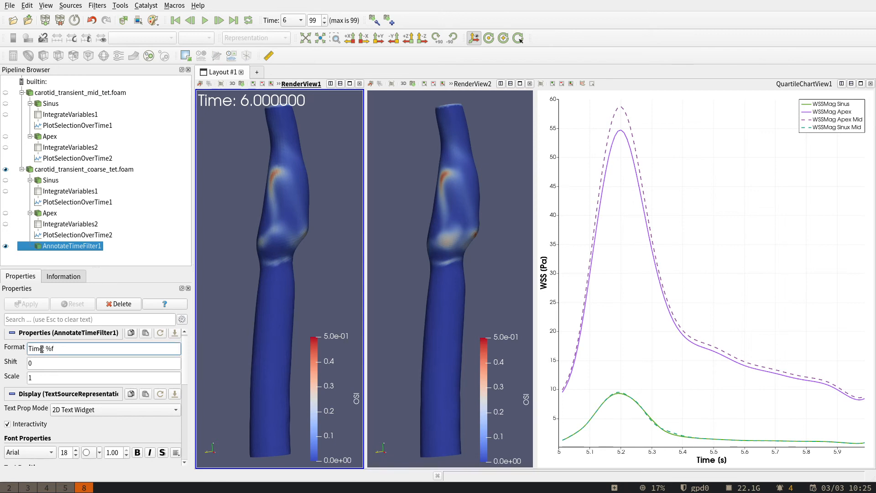
key(BackSpace)
key(BackSpace)
key(BackSpace)
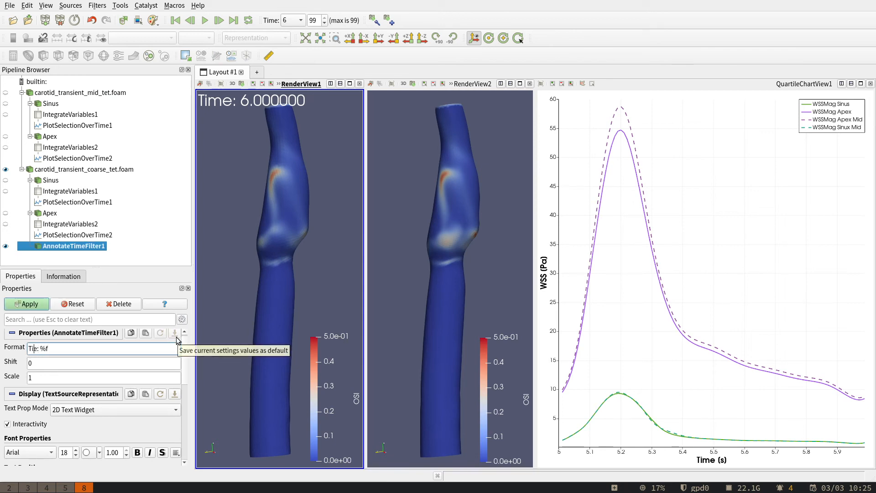
text(Coars)
click(76, 353)
text(.2)
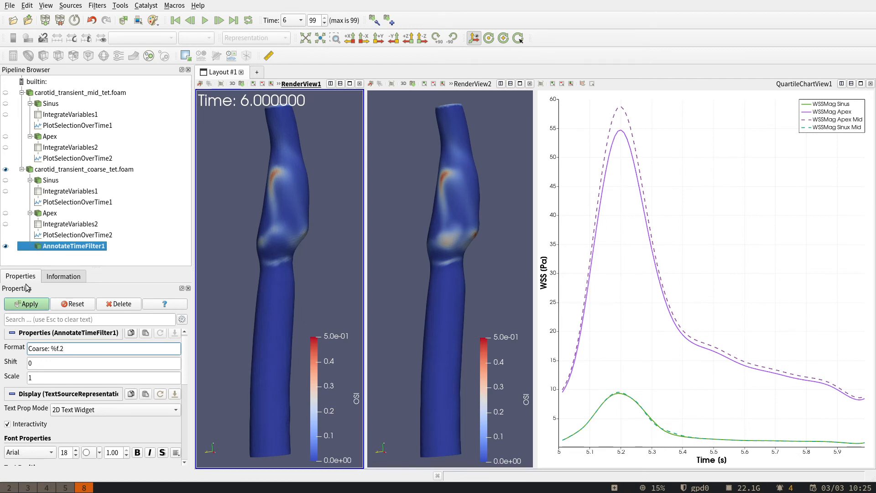
click(26, 305)
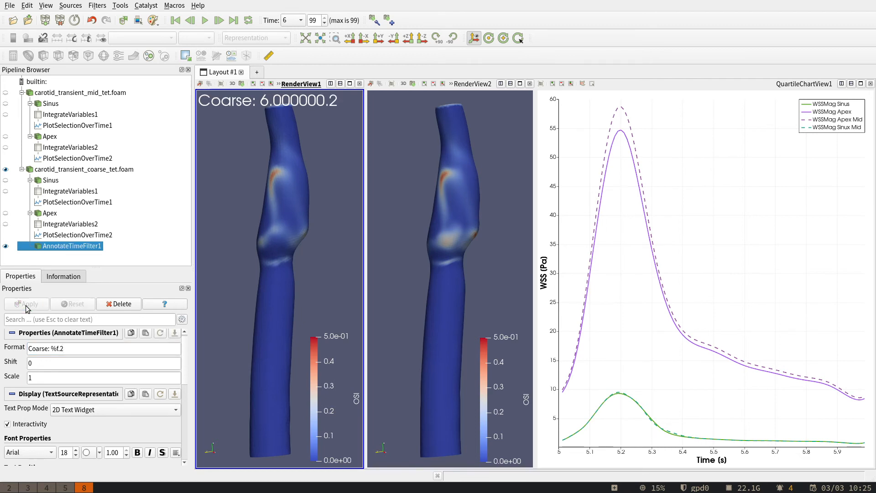
- Remove the ".2" suffix so the coarse time annotation format reads "Coarse: %f", and apply it
click(76, 348)
key(BackSpace)
key(BackSpace)
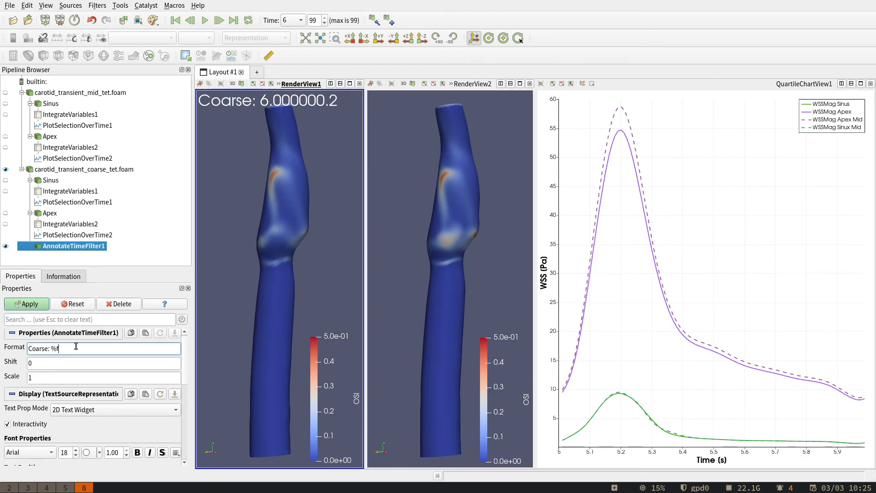
click(28, 304)
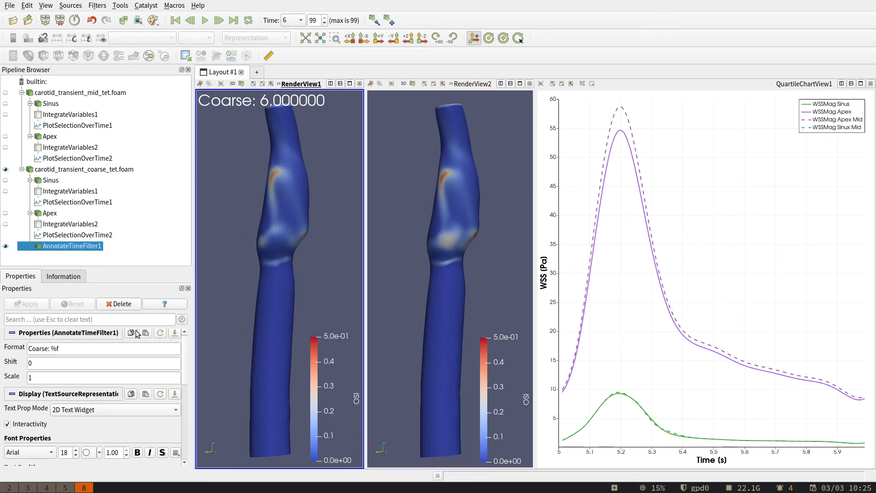
- Add an Annotate Time Filter to carotid_transient_mid_tet.foam
click(66, 96)
right_click(65, 96)
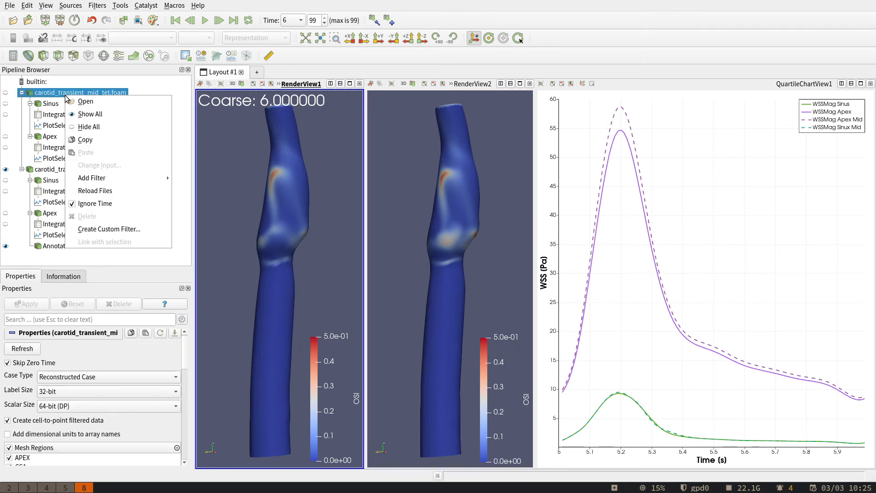
mouse_move(121, 178)
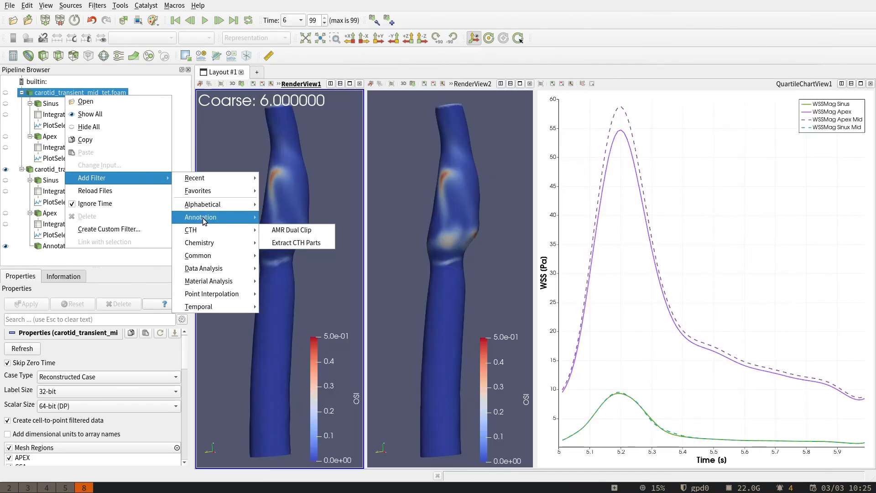
mouse_move(201, 217)
click(345, 229)
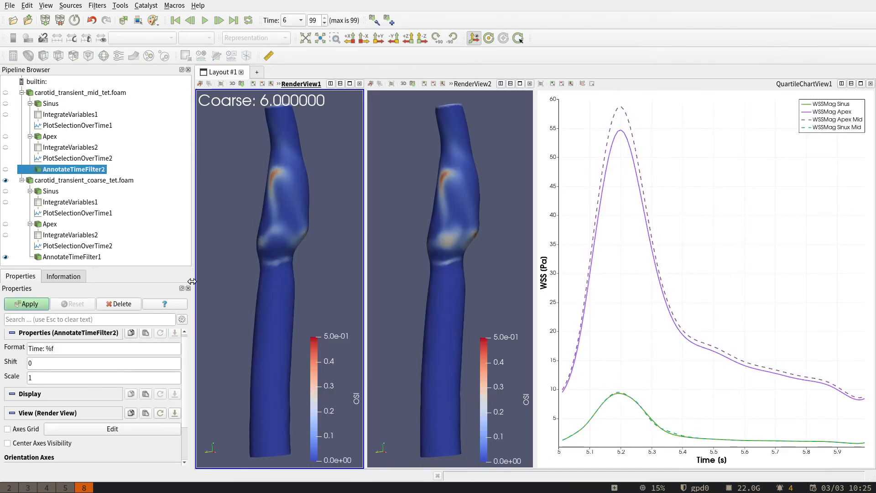
- Set the mid case's time annotation format to "Mid: %f" and apply the filter
click(42, 349)
key(BackSpace)
key(BackSpace)
key(BackSpace)
key(BackSpace)
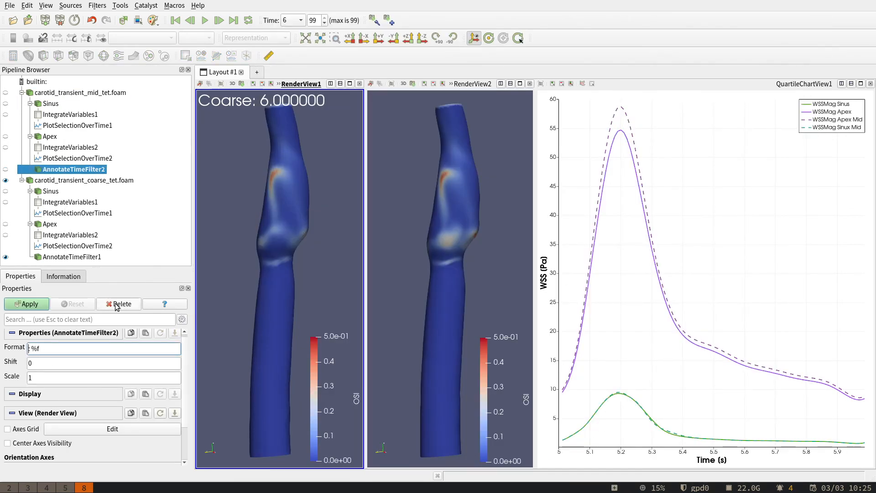
text(Mid)
click(25, 304)
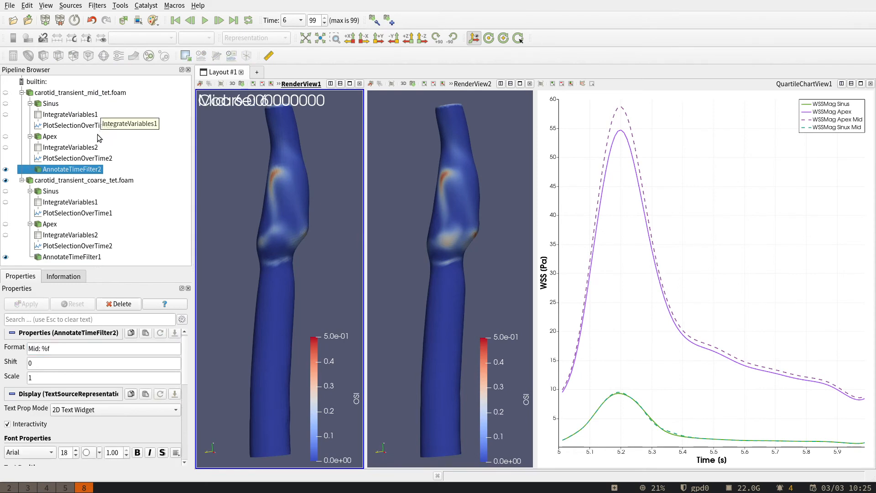
- Hide the mid case's time annotation in the coarse model's render view and show it in the second render view
click(5, 169)
click(509, 172)
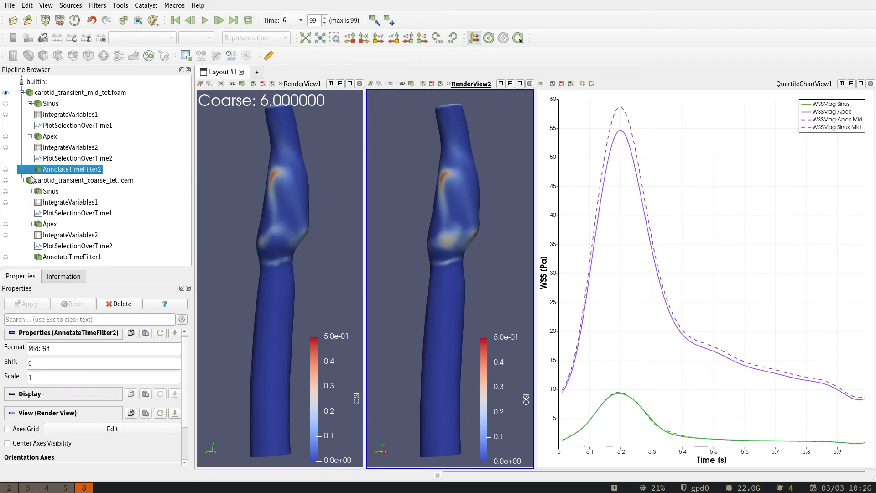
click(5, 169)
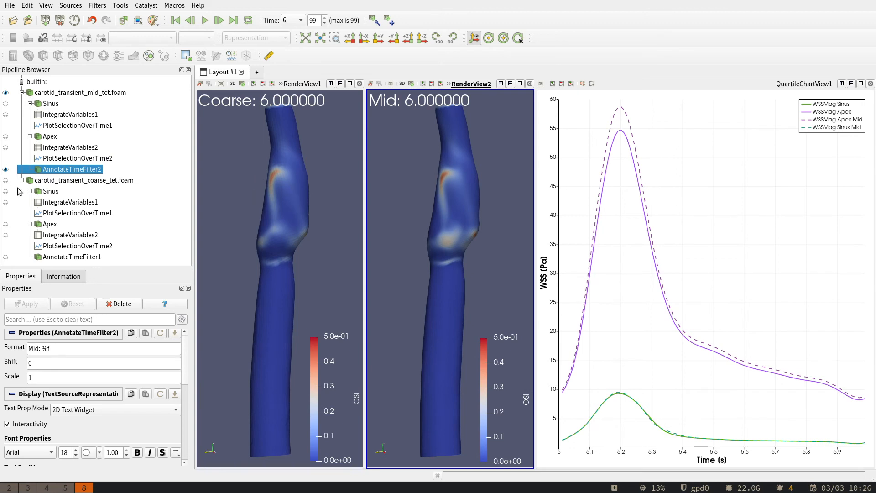
click(345, 187)
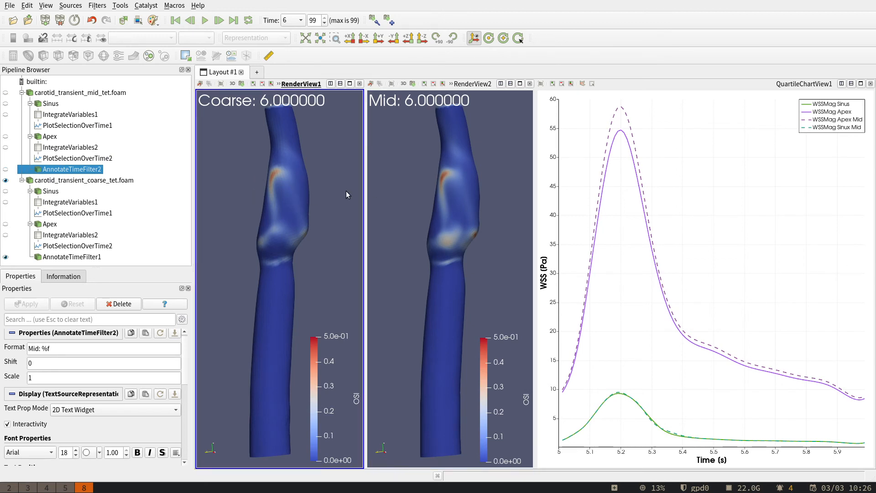
- Switch the active view among the render views and chart, and toggle the mid case's time annotation in the coarse render view
click(505, 183)
click(292, 202)
click(708, 217)
click(454, 226)
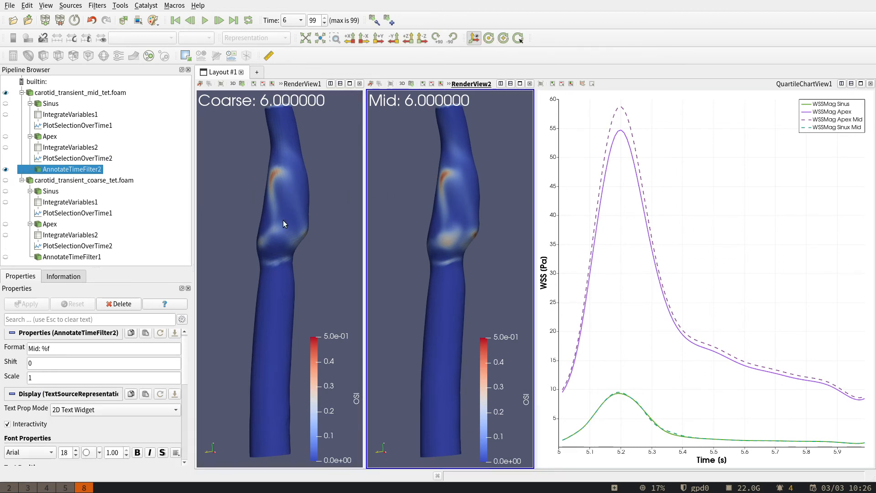
click(282, 221)
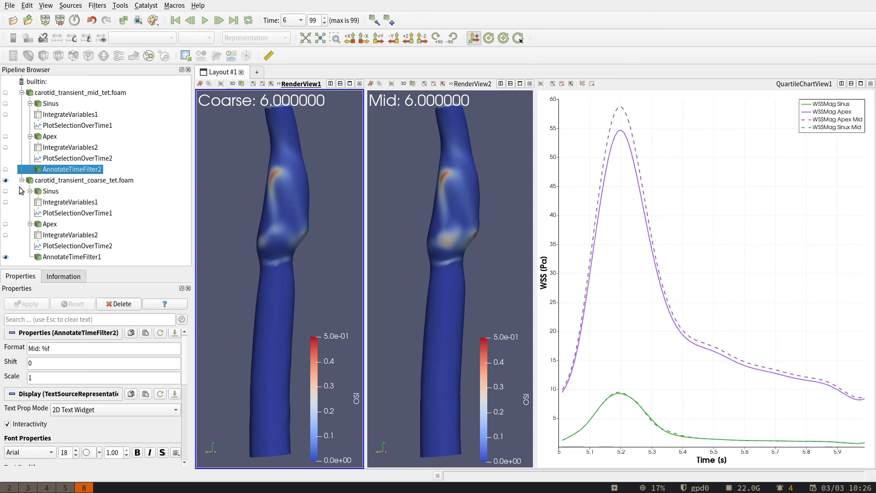
click(6, 169)
click(5, 170)
click(6, 169)
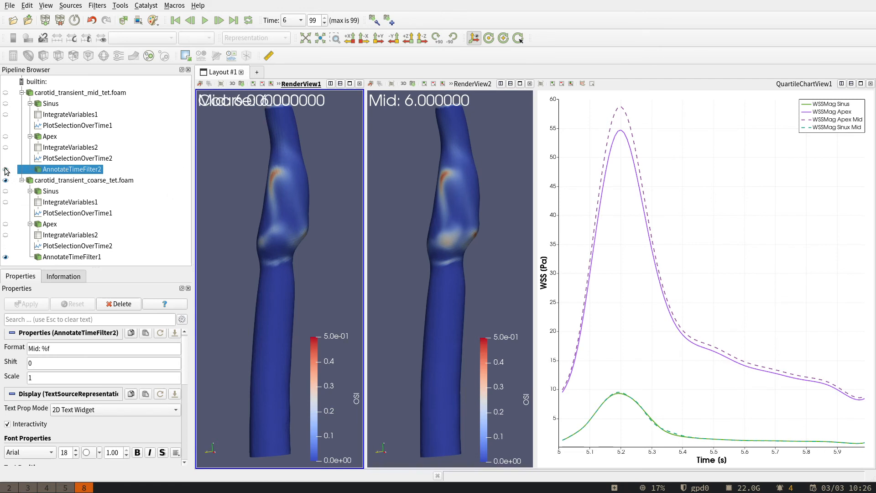
click(5, 170)
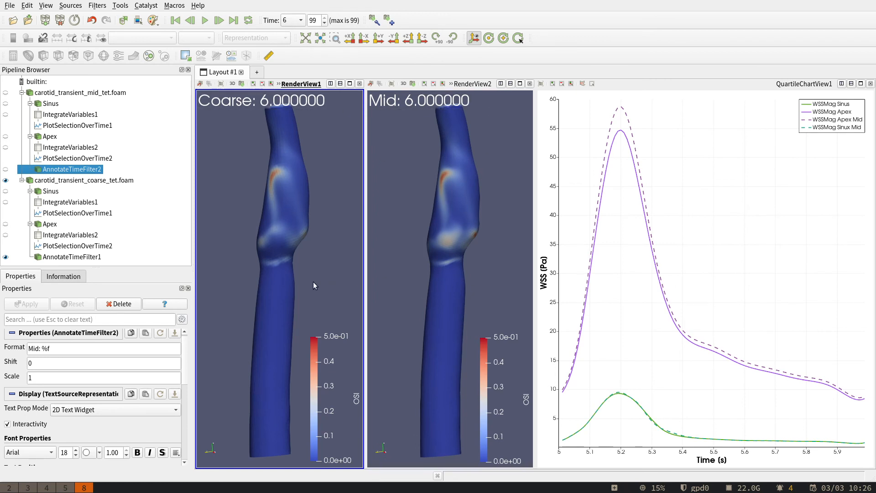
- Add an empty second layout and close the wall shear stress chart view in Layout #1
drag(313, 286, 293, 284)
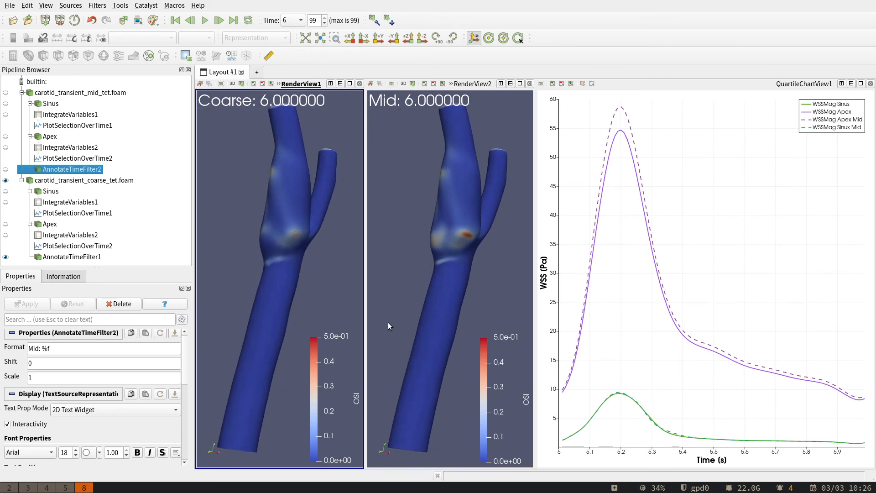
drag(388, 322, 383, 300)
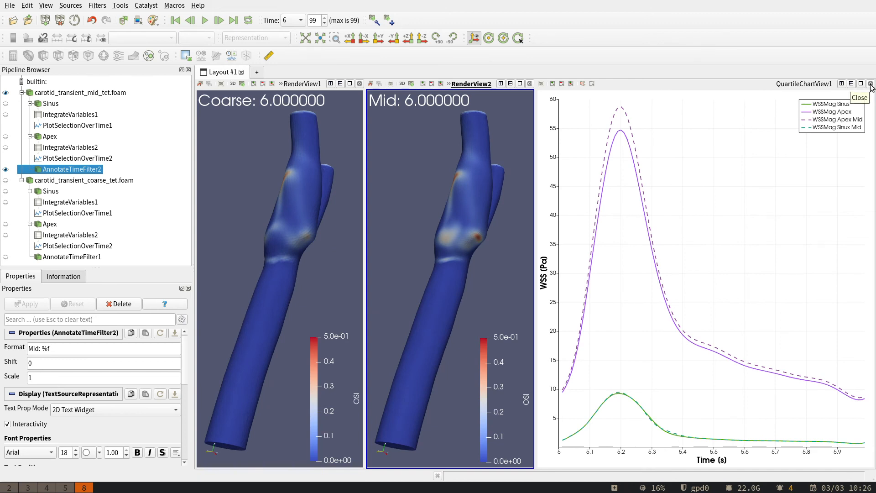
click(259, 73)
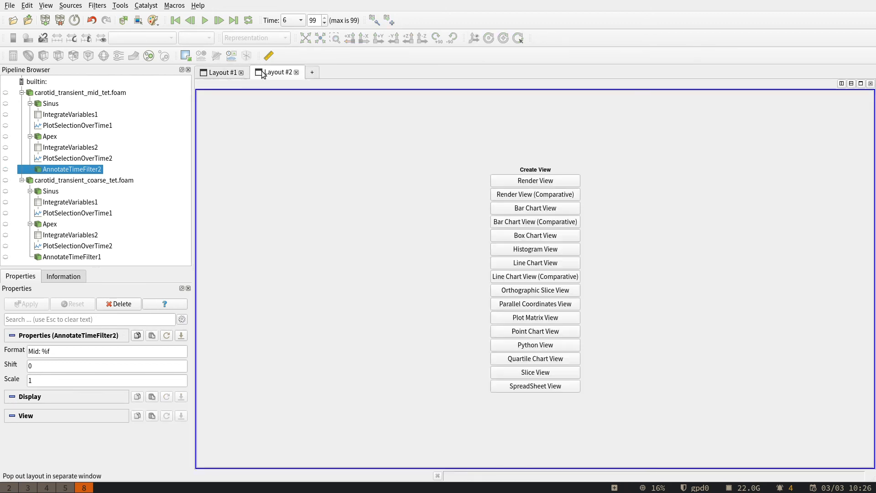
click(230, 72)
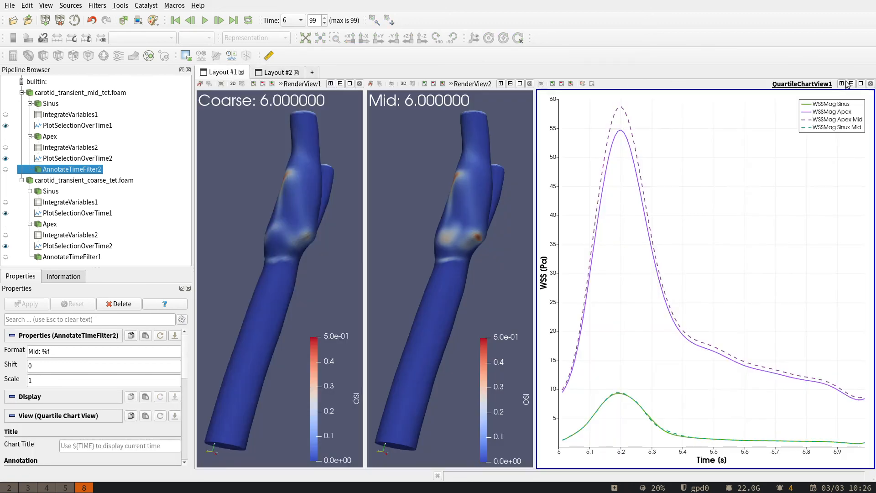
click(871, 83)
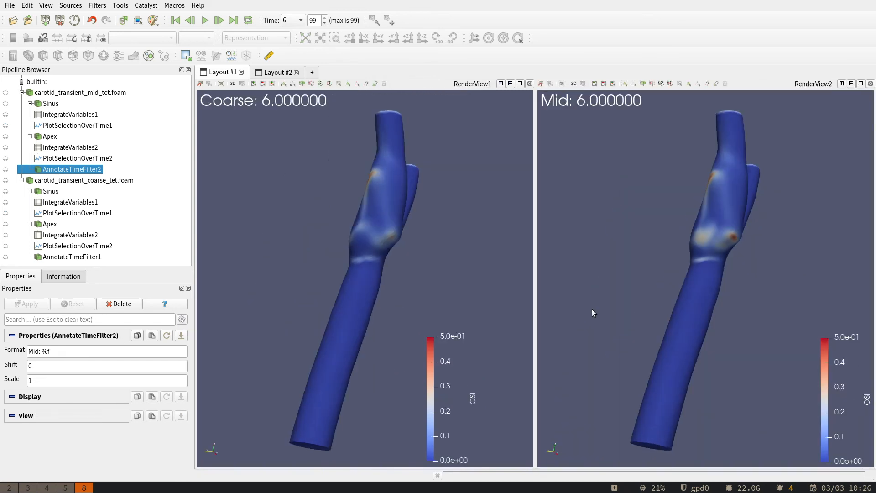
- Adjust the divider between the two render views so the coarse view is slightly wider than the mid view
drag(592, 308, 595, 326)
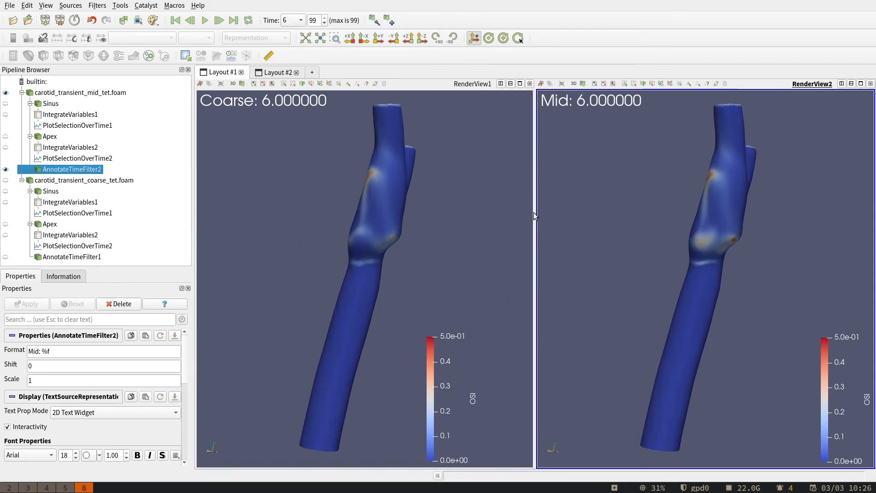
drag(533, 213, 421, 215)
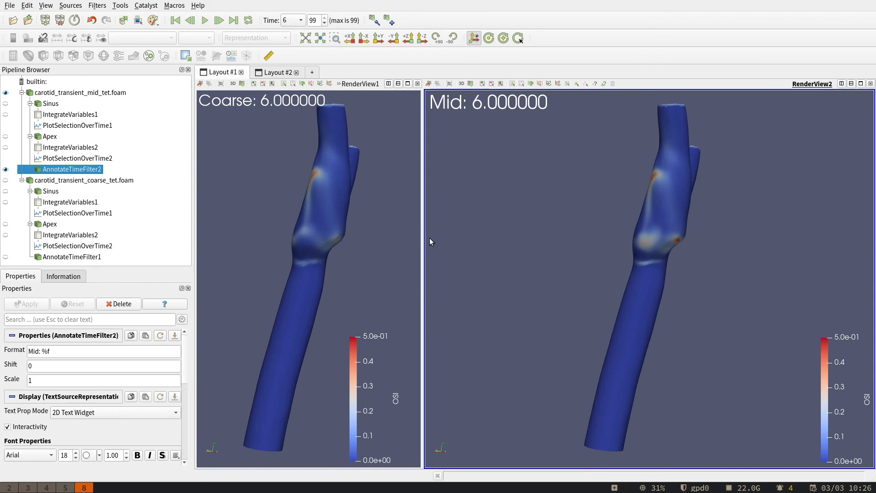
drag(422, 239, 556, 239)
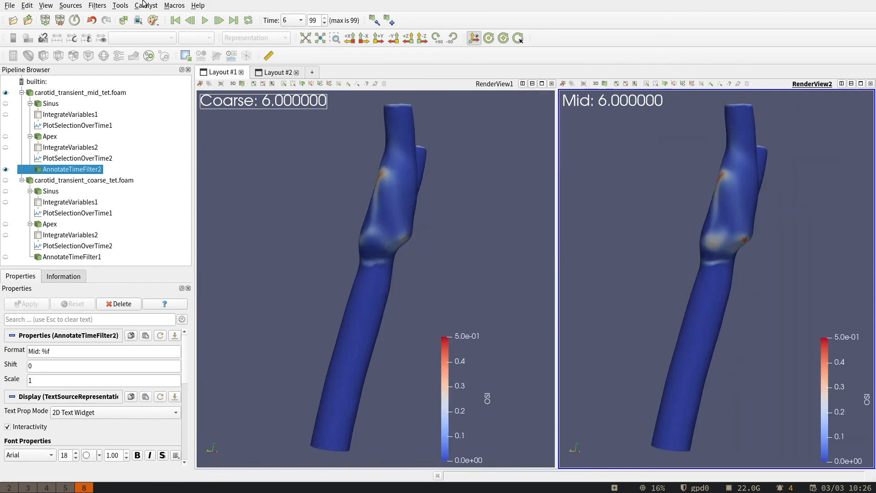
- Save a screenshot of the active mid view as a PNG image named compOSI with the default options
click(10, 7)
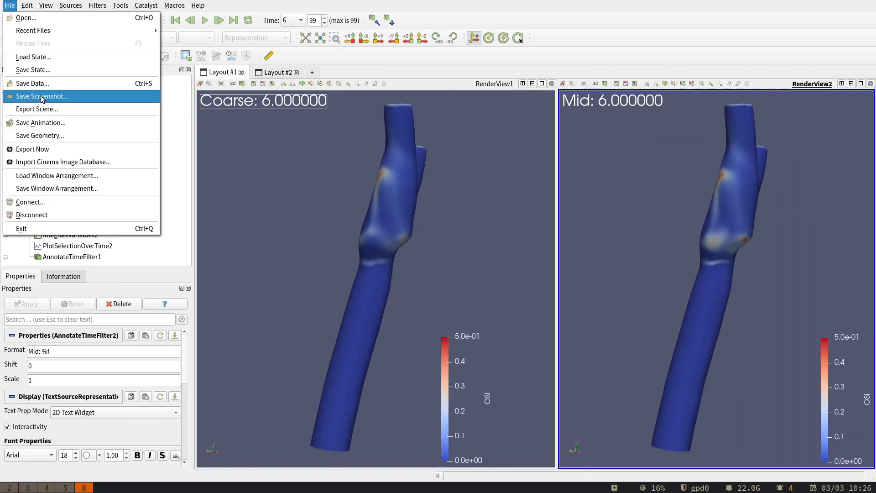
click(153, 97)
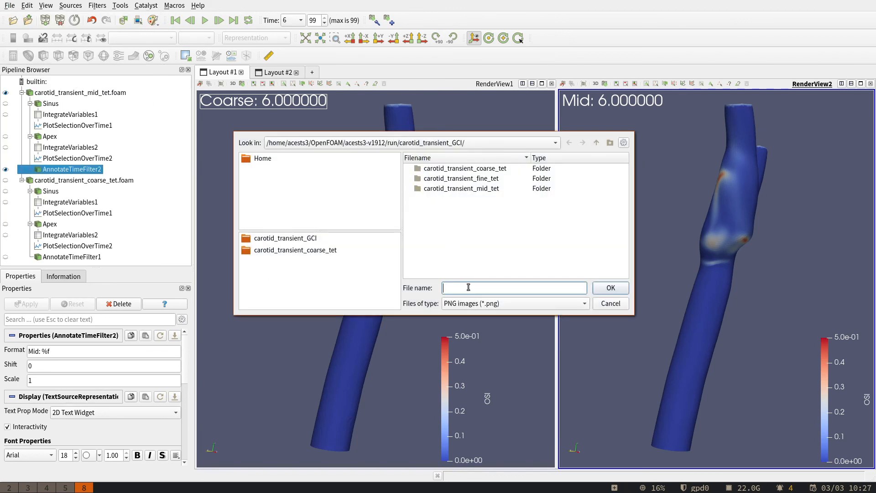
text(compOSI)
click(610, 288)
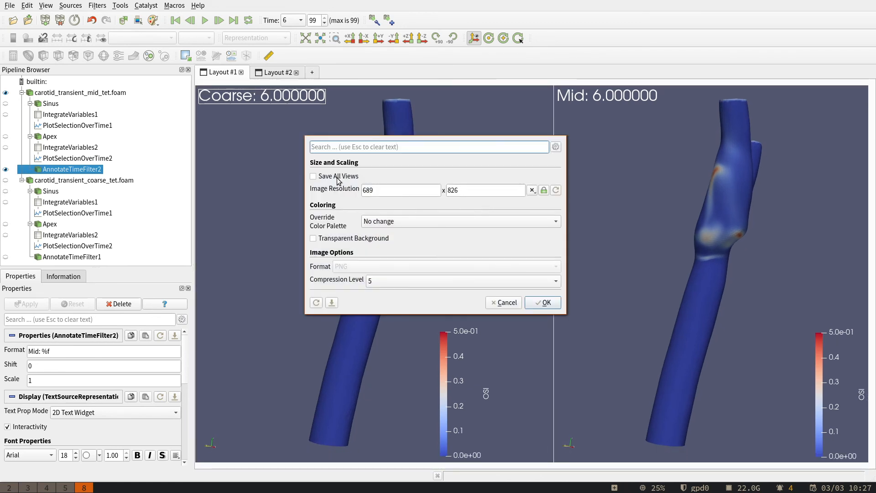
click(539, 305)
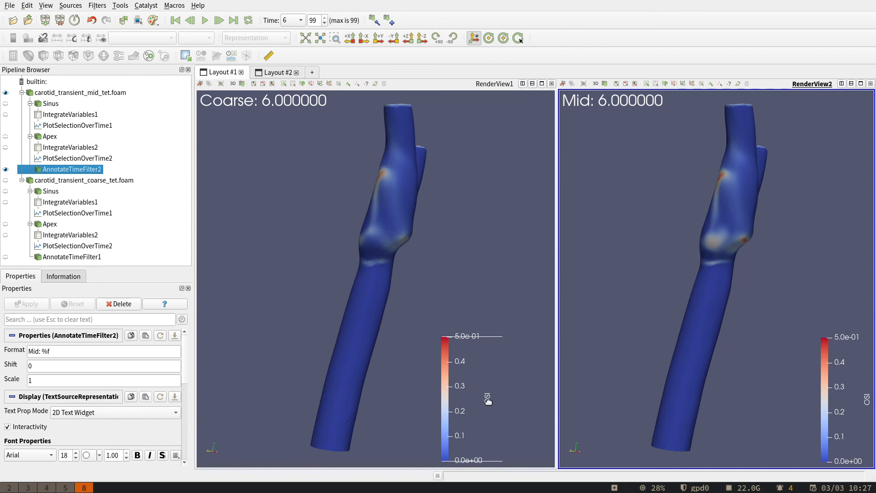
- Move the OSI color legend in the coarse render view up beside the middle of the vessel
click(497, 416)
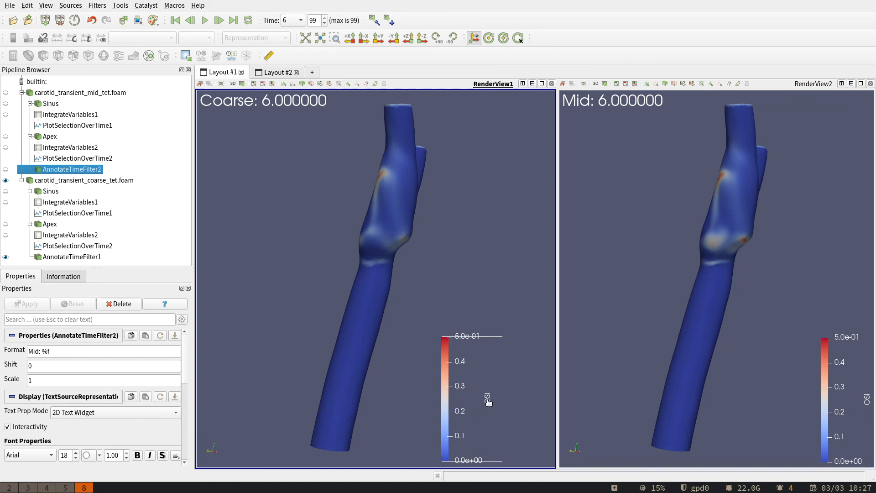
drag(447, 409, 459, 435)
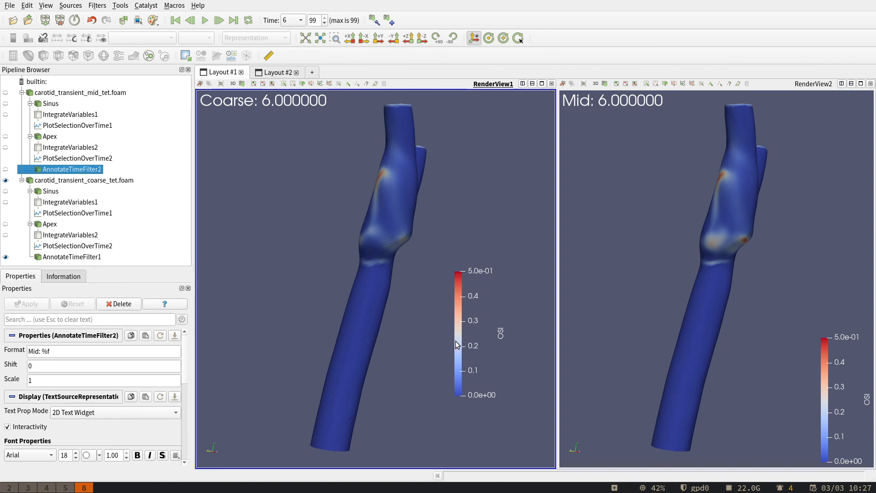
drag(447, 342, 416, 289)
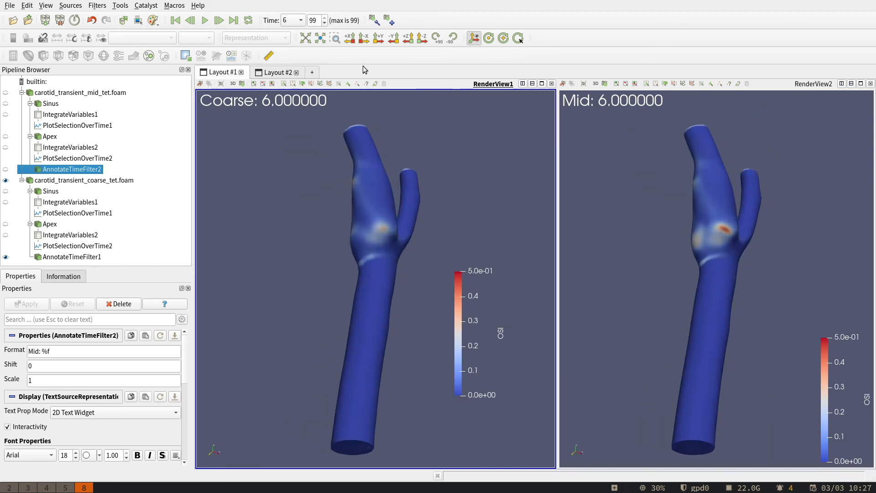
- Create a Line Chart View in Layout #2 showing both cases' sinus and apex plots over time, and close that layout
click(275, 73)
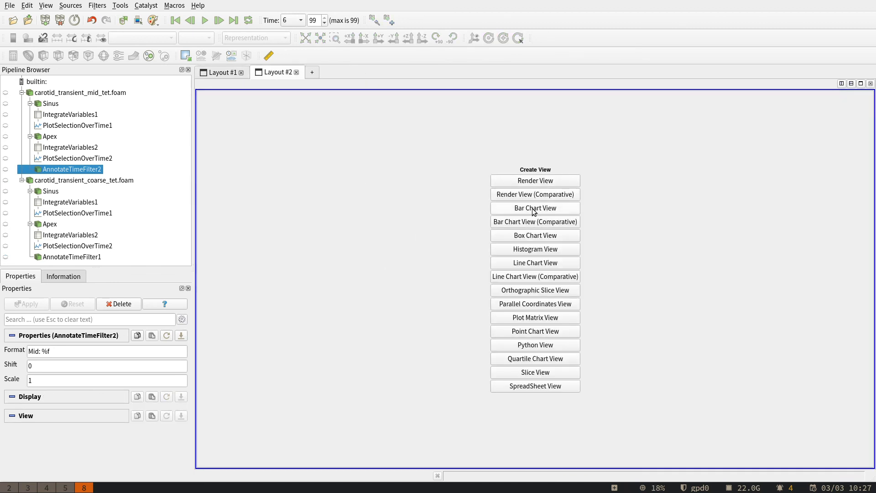
click(530, 268)
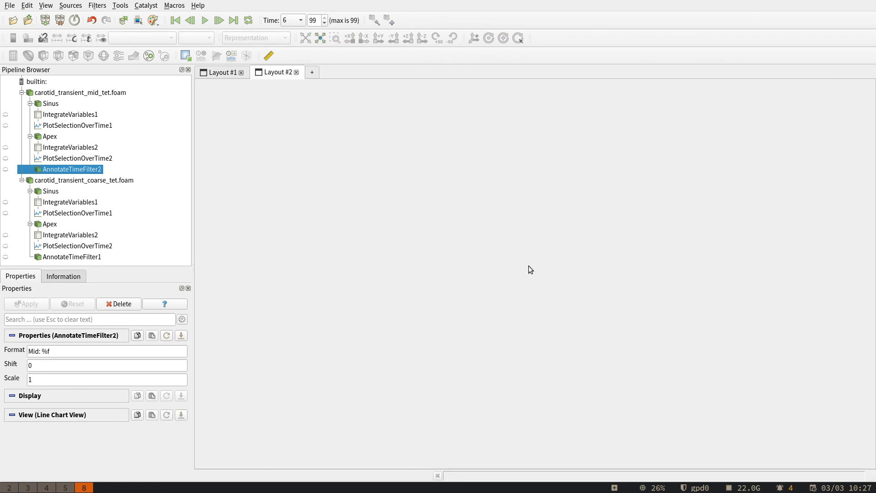
click(6, 159)
click(6, 125)
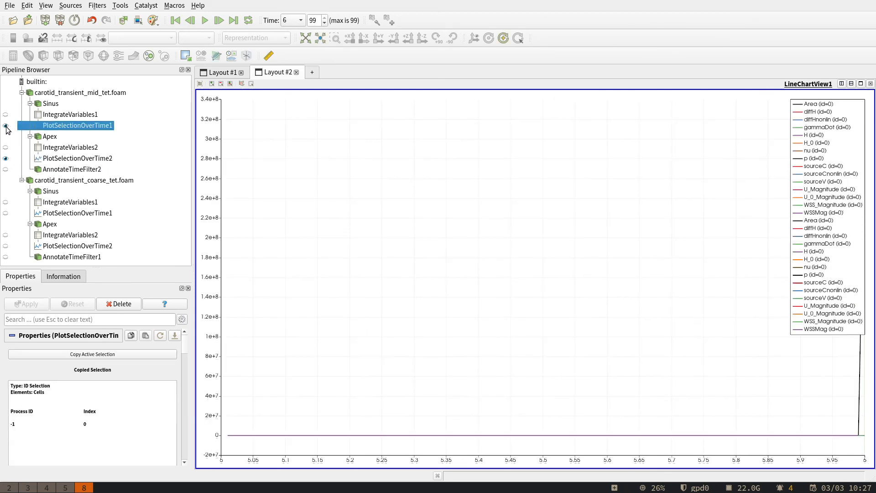
click(5, 246)
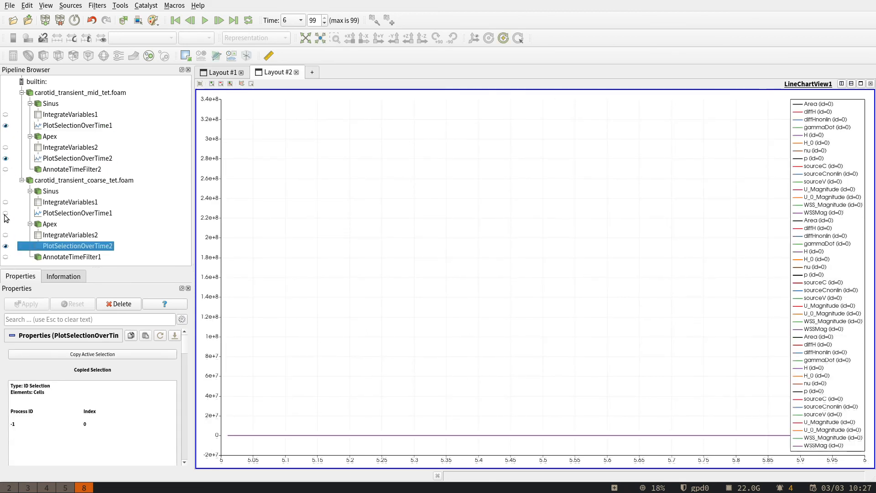
click(5, 213)
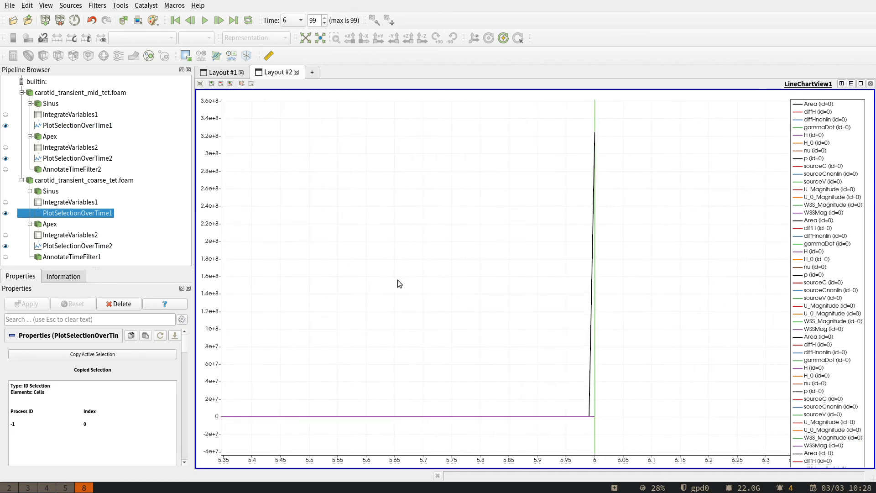
click(296, 72)
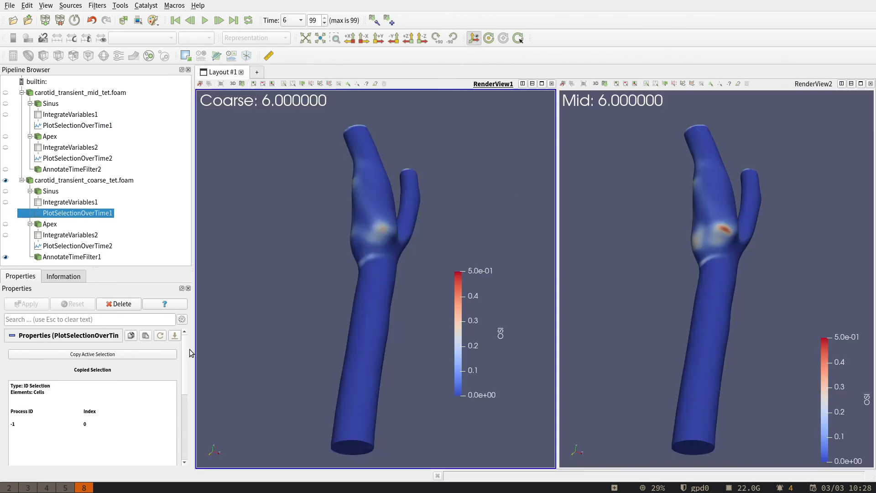
- Examine the OSI distribution around the bifurcation from several angles in the linked coarse and mid views
scroll(185, 390, down, 6)
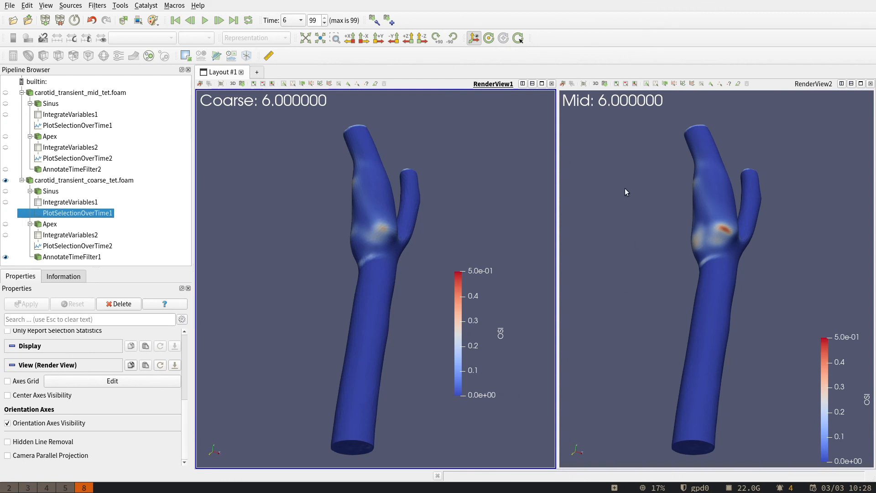
drag(425, 317, 430, 317)
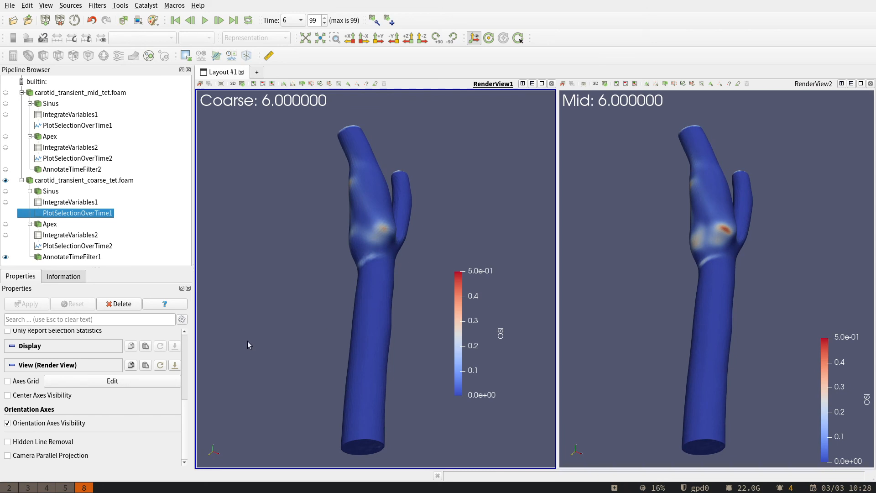
drag(677, 403, 653, 396)
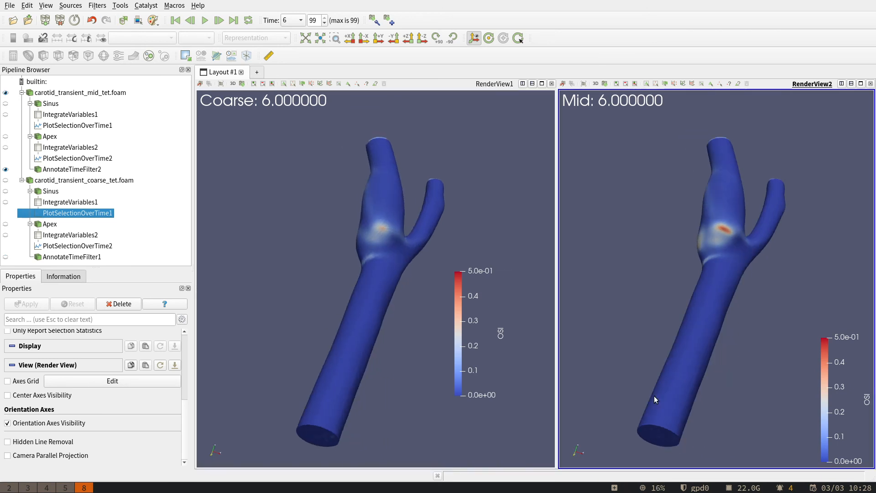
click(10, 5)
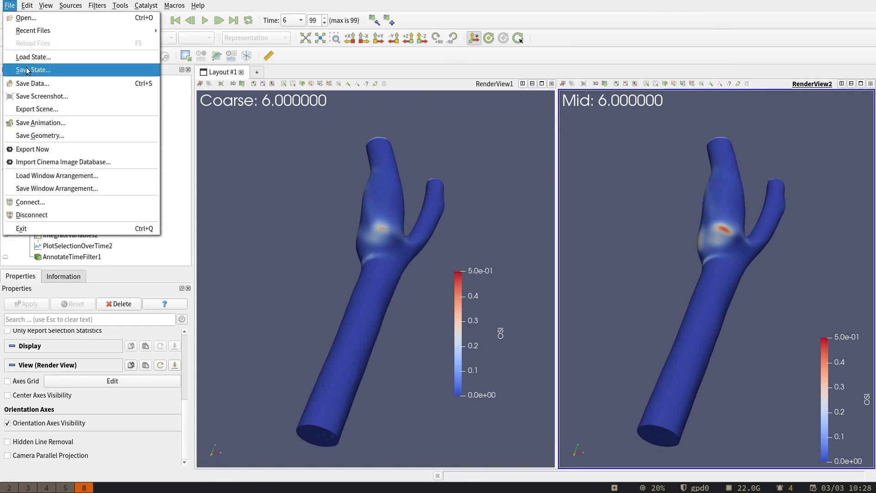
mouse_move(27, 6)
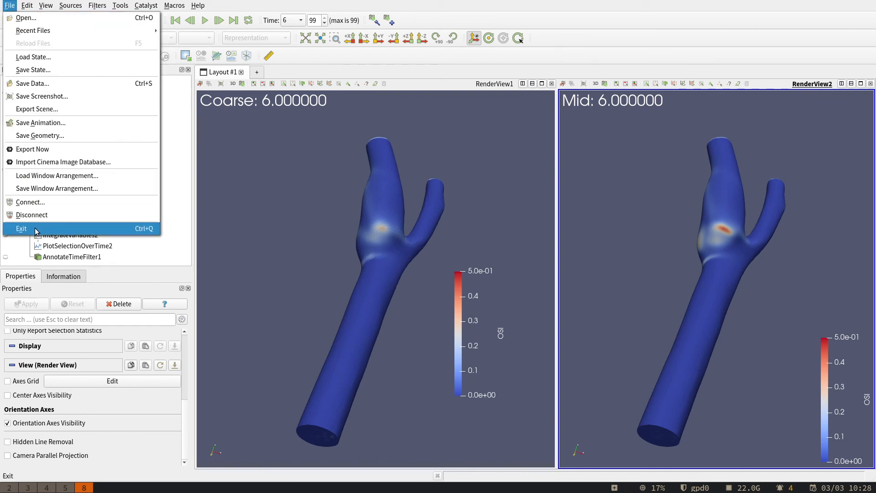
click(327, 269)
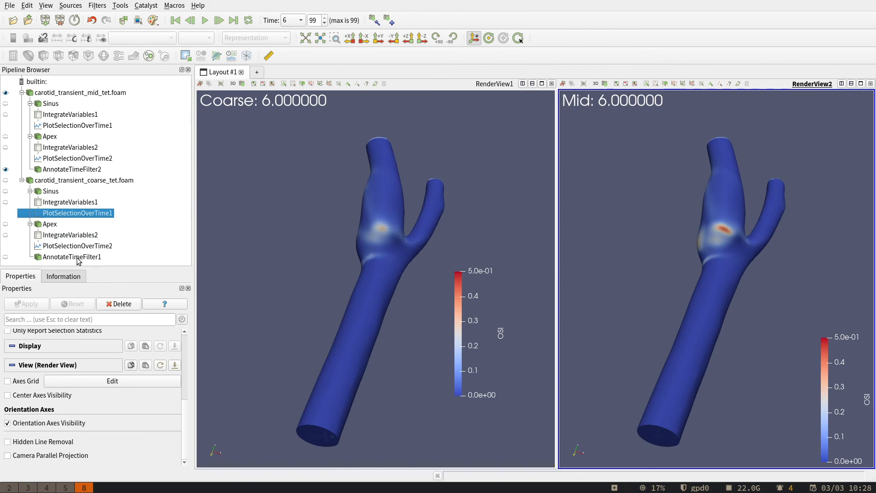
click(343, 250)
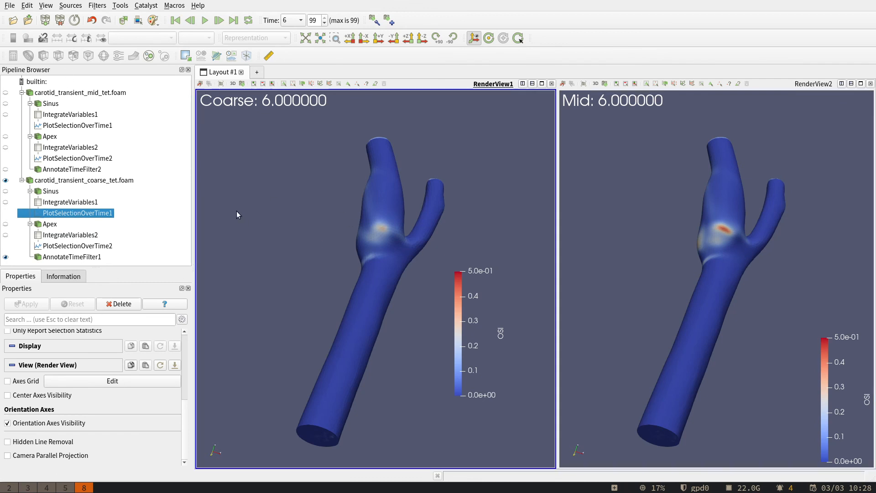
drag(237, 214, 297, 297)
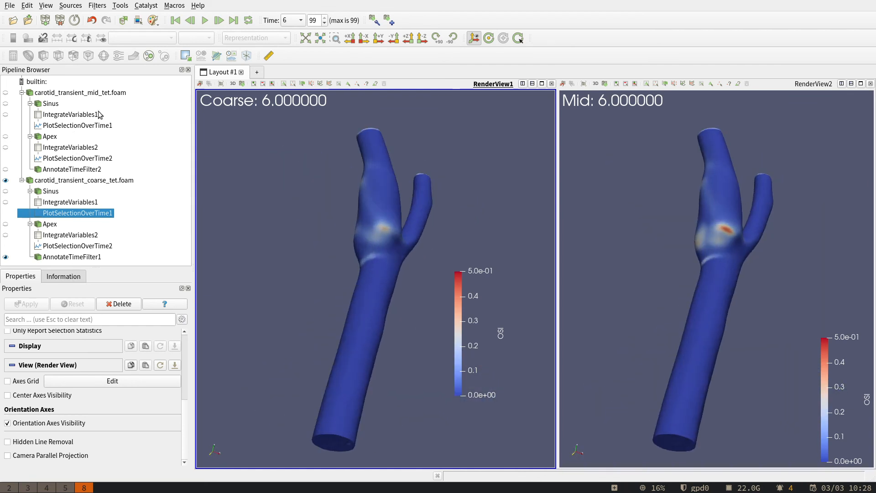